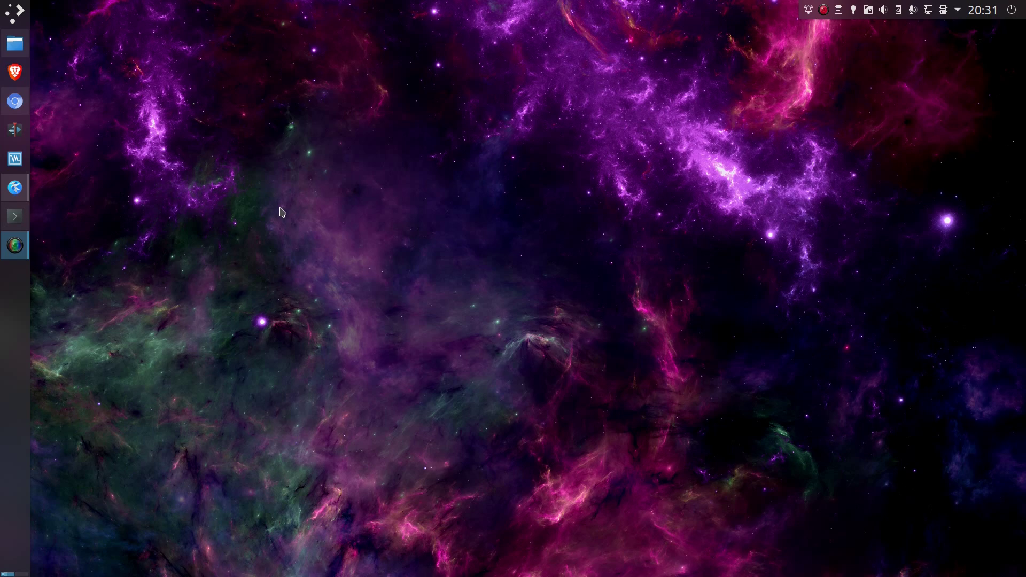
Bring up Chromium showing the Wikipedia Domain Name System article
click(15, 101)
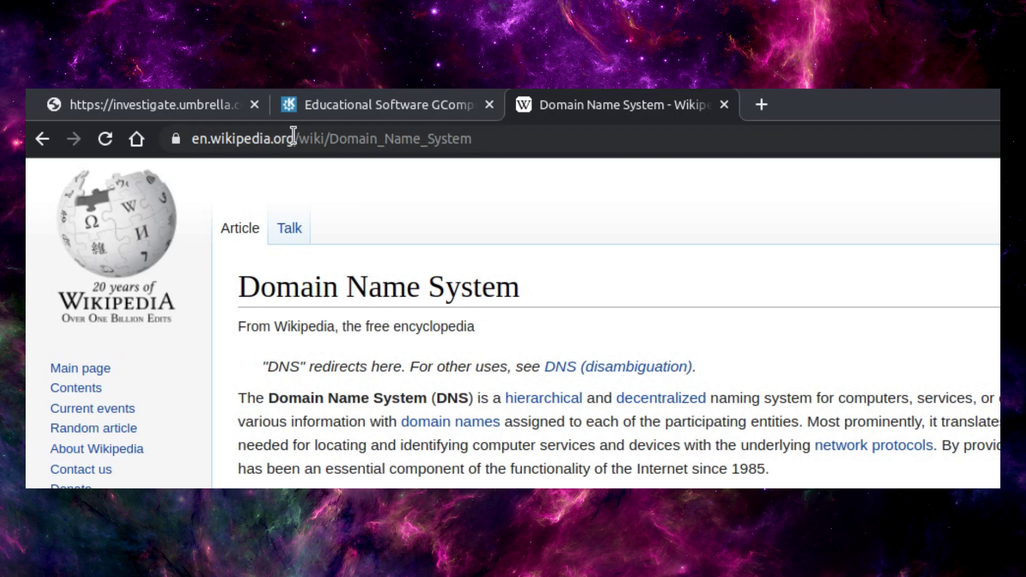
Highlight the full domain en.wikipedia.org in the Wikipedia address bar
drag(293, 136, 180, 137)
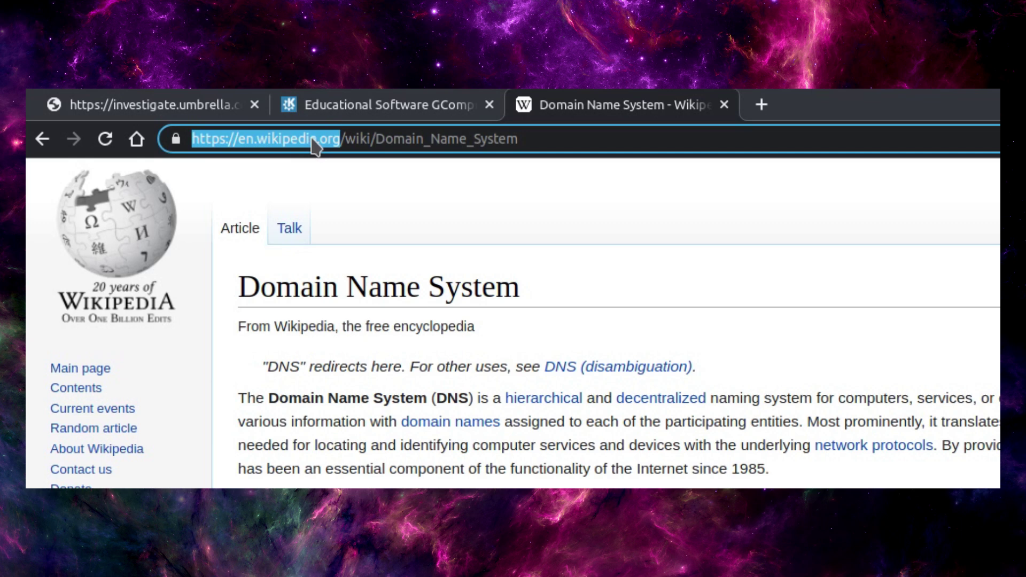
click(312, 140)
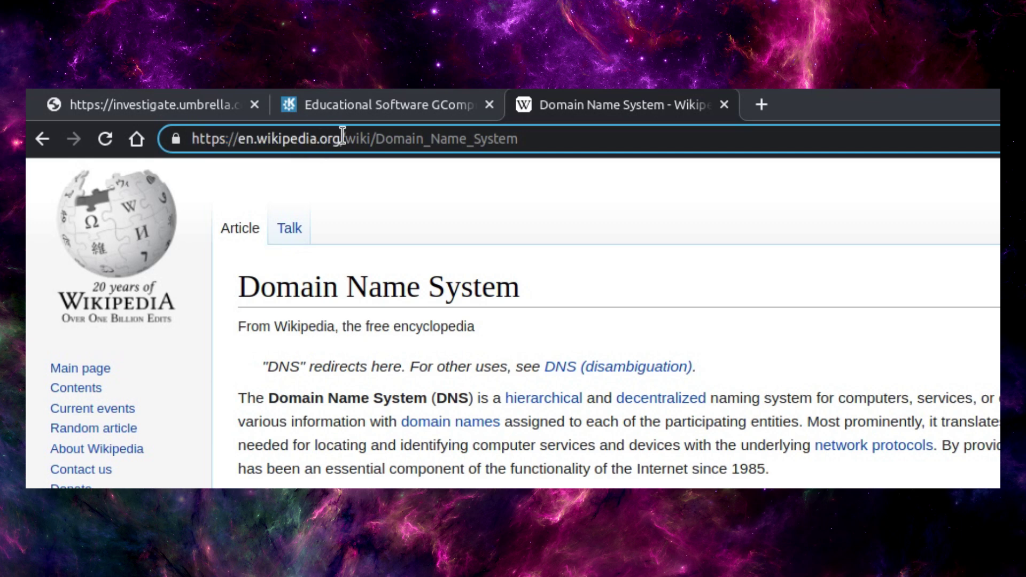
drag(350, 137, 184, 135)
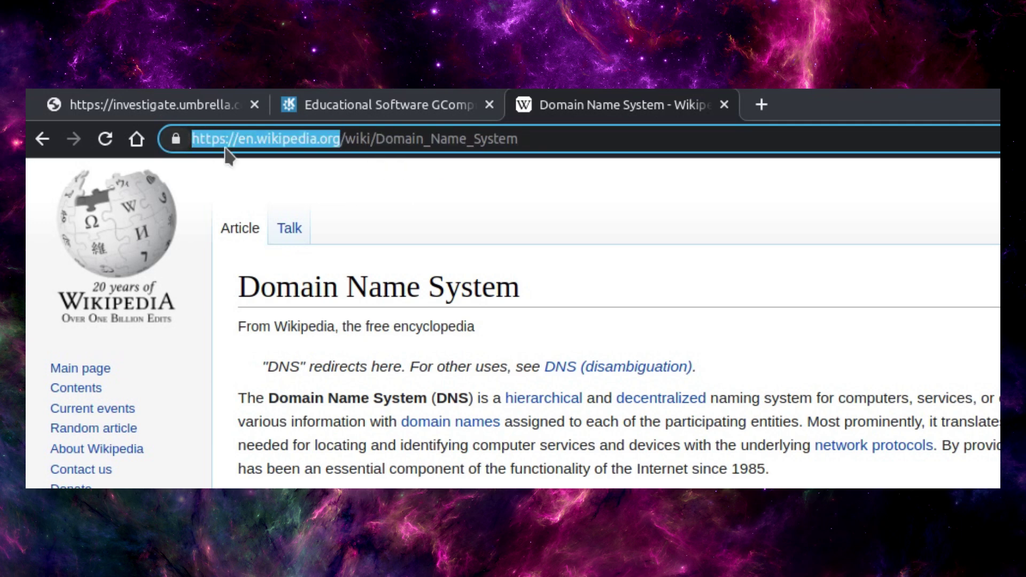
click(338, 138)
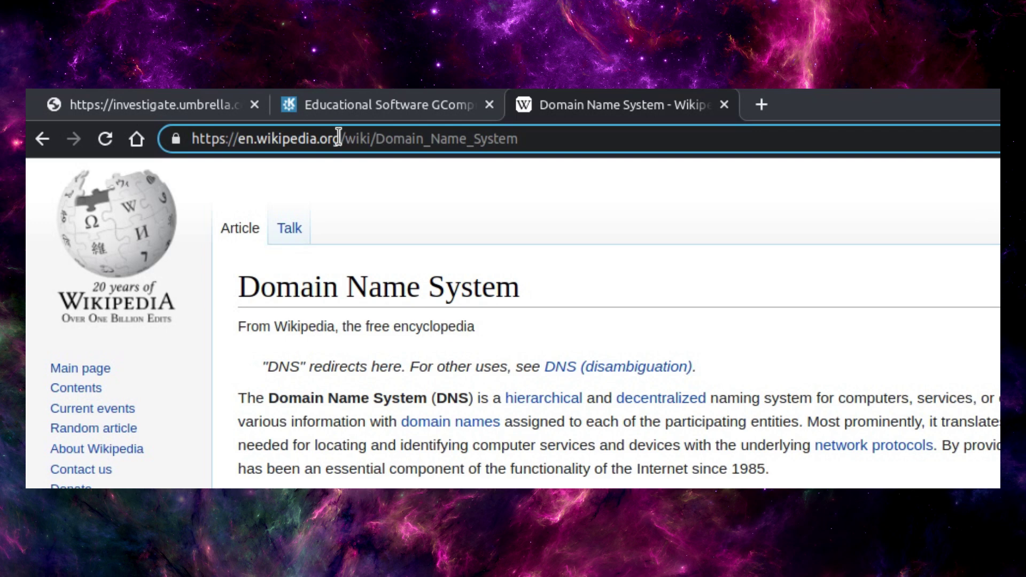
Pick out the org, wikipedia, en and /wiki/Domain_Name_System parts, then switch to the GCompris article
double_click(338, 138)
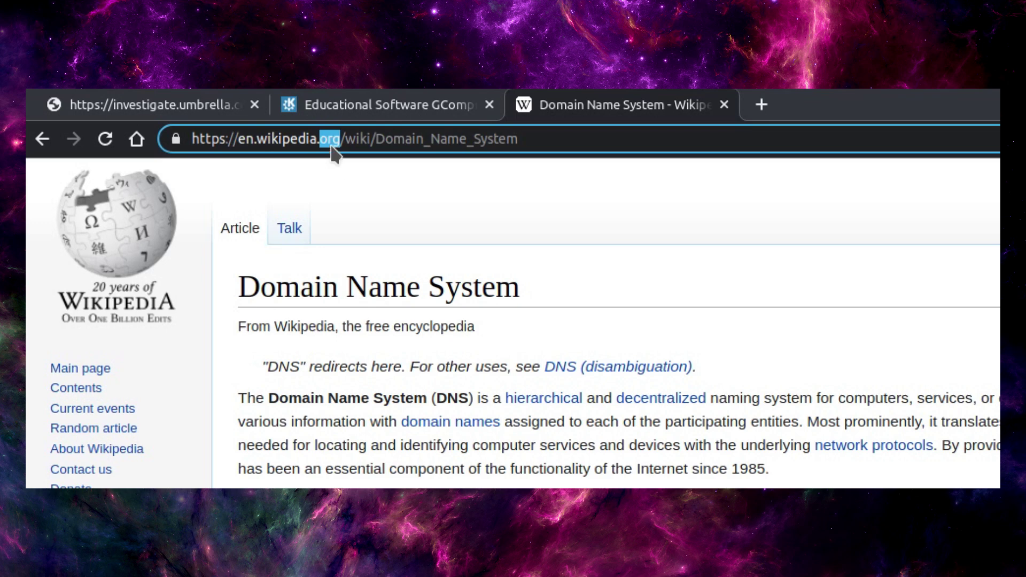
double_click(286, 139)
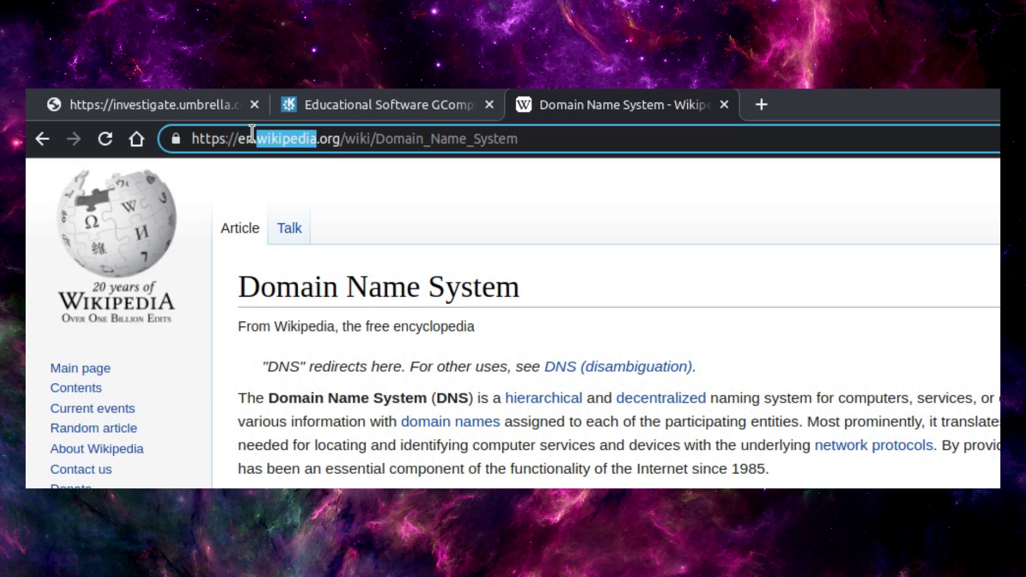
click(252, 137)
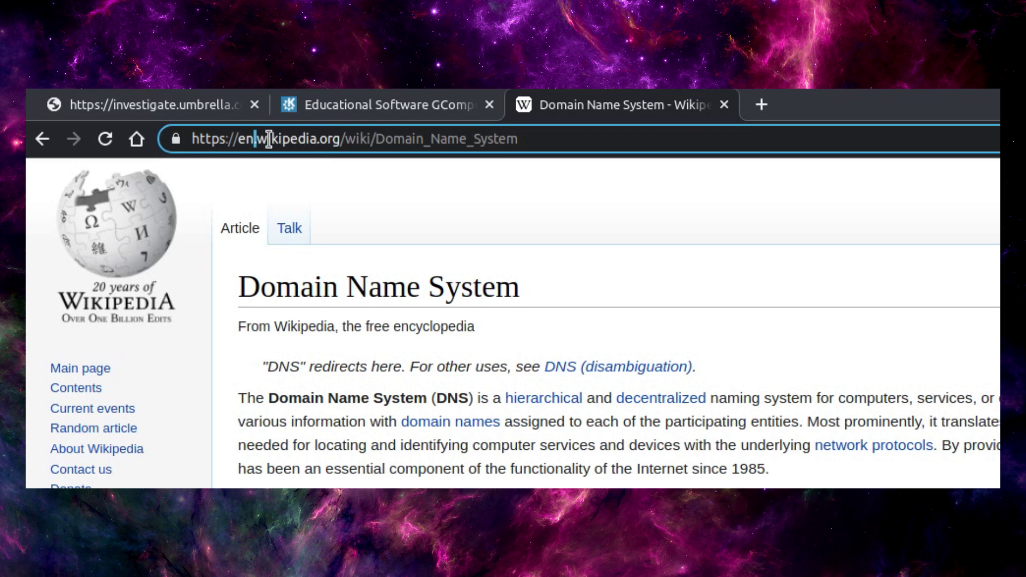
double_click(357, 139)
drag(372, 138, 545, 137)
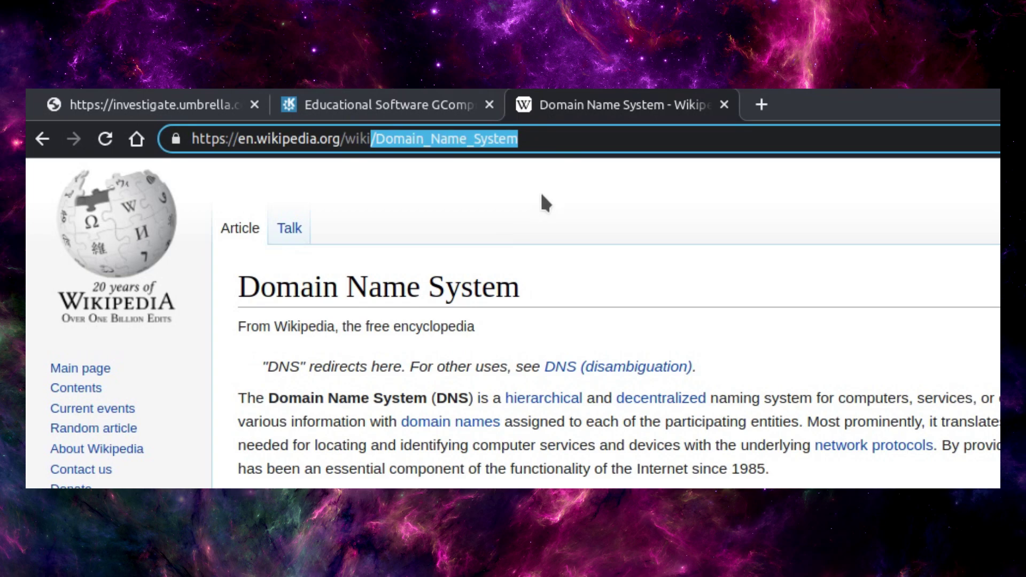
click(398, 106)
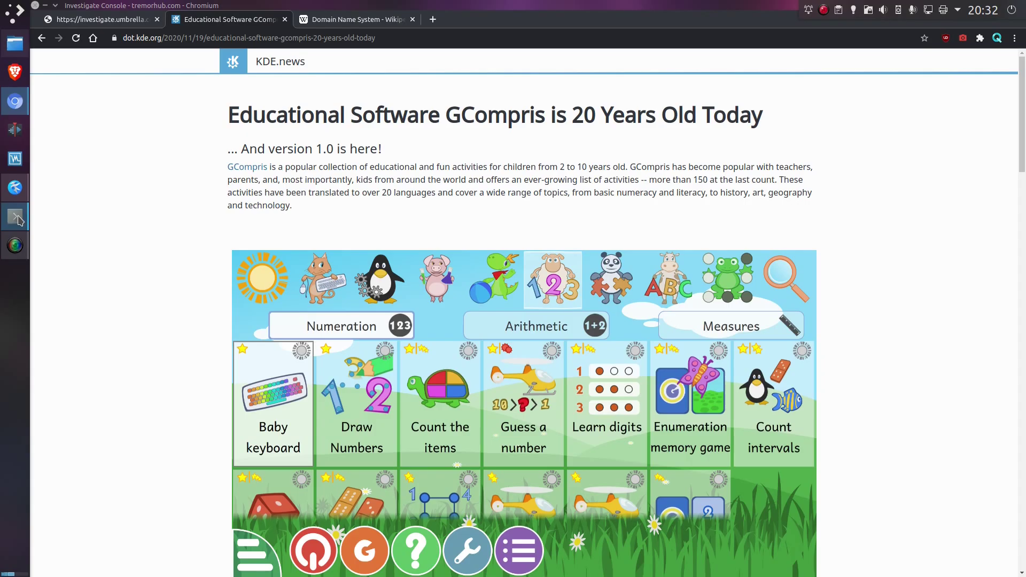
Run 'dig kde.org' in Konsole and highlight its address 136.243.103.182
mouse_move(18, 220)
click(55, 223)
text(dig kde.org)
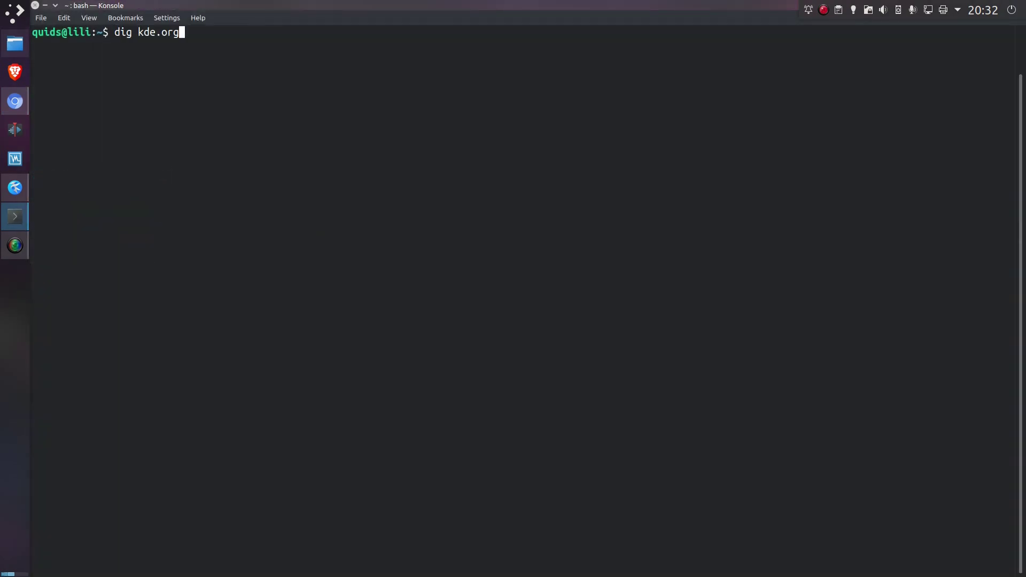
key(Return)
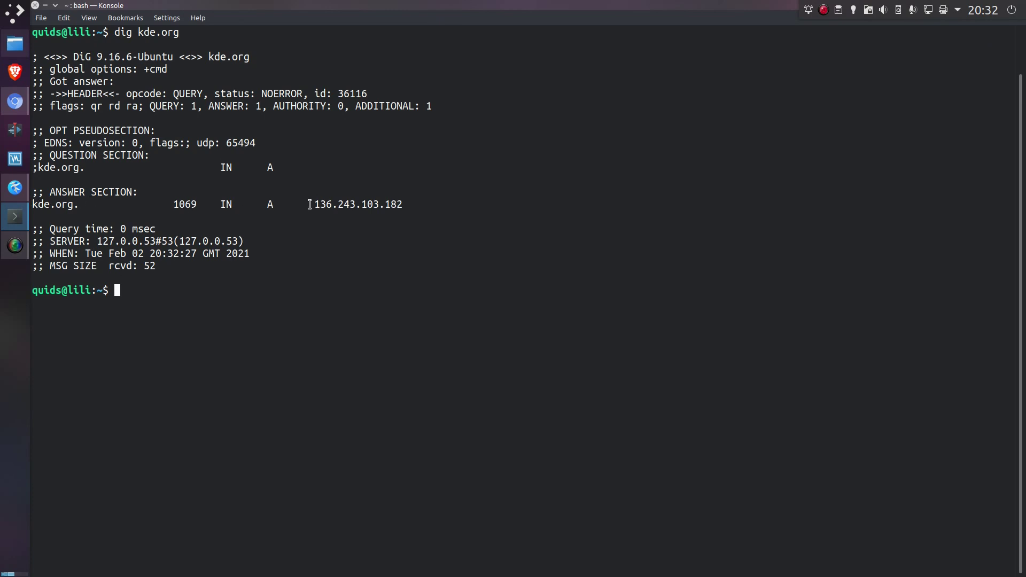
drag(308, 205, 462, 205)
click(372, 230)
Rerun the recalled lookup as 'dig dot.kde.org' and point out the dot subdomain
key(Up)
key(Up)
key(Up)
key(Return)
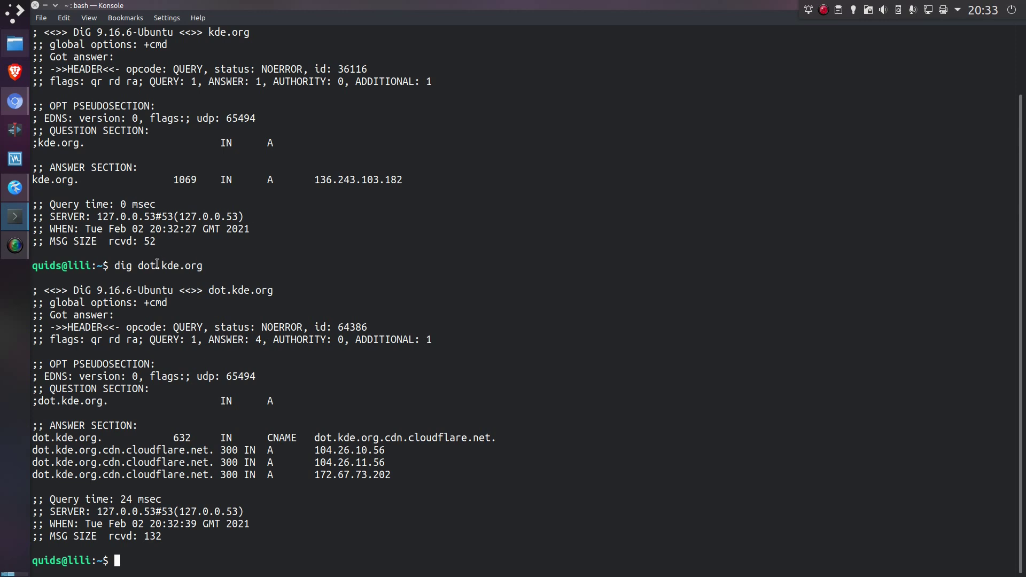
drag(155, 265, 139, 265)
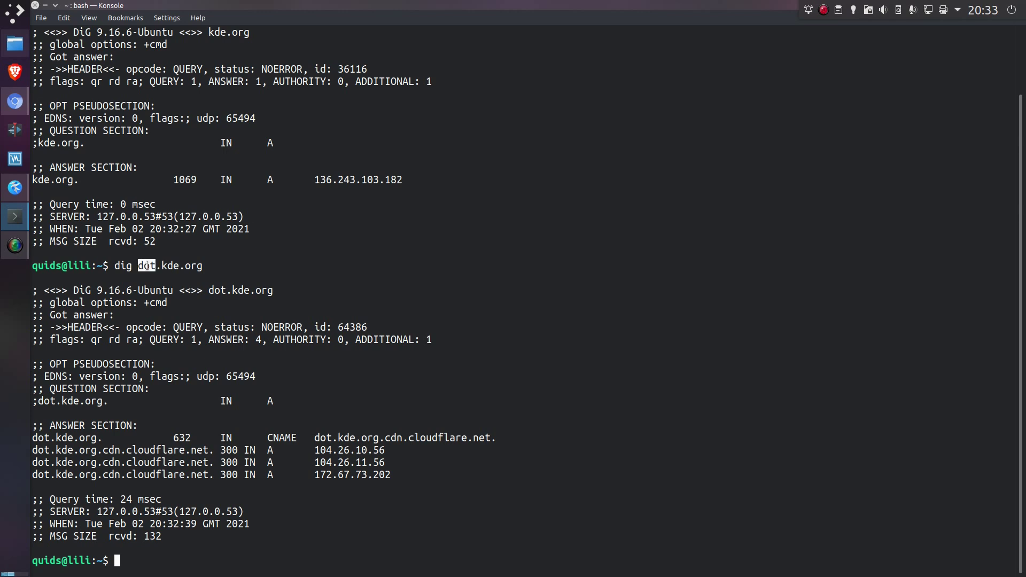
click(203, 267)
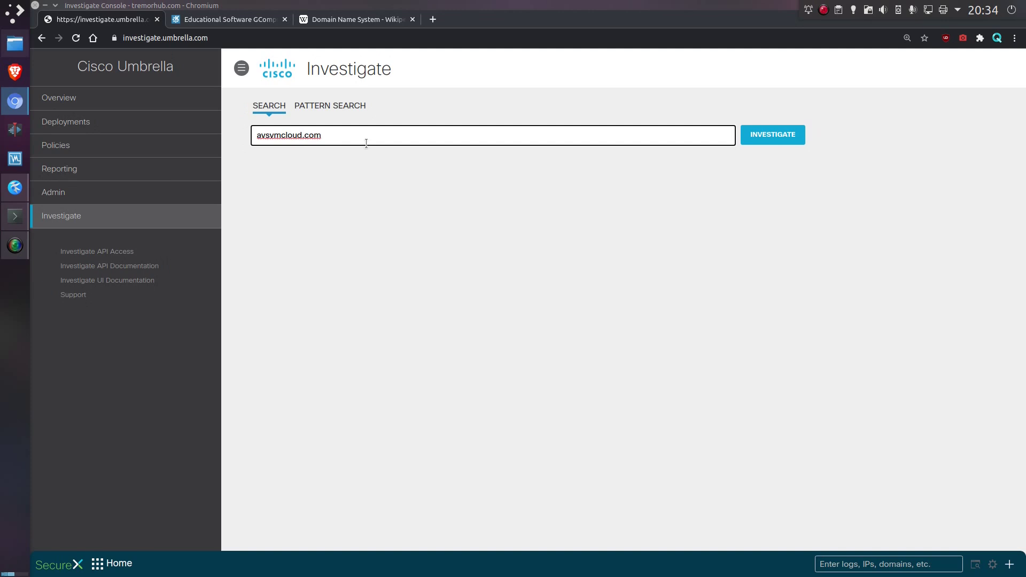
Investigate avsvmcloud.com, hide the side navigation, and scroll down to its DNS resolution addresses
key(Return)
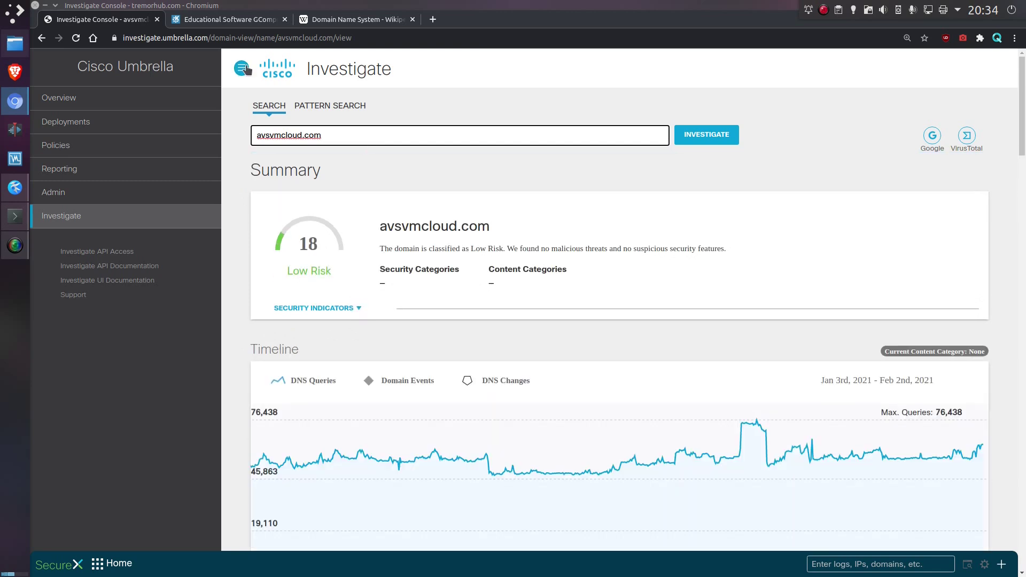
click(241, 68)
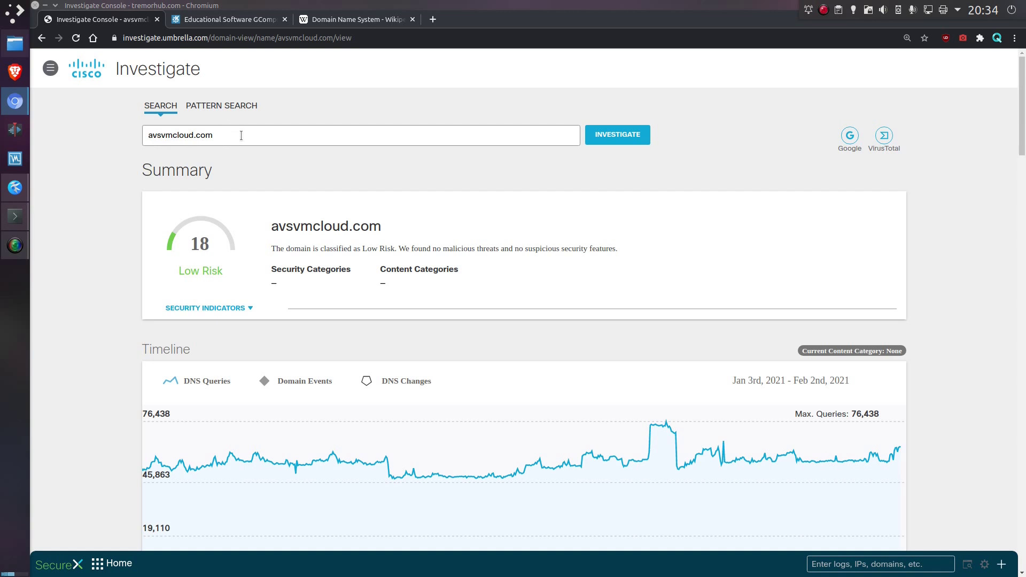
scroll(142, 380, down, 6)
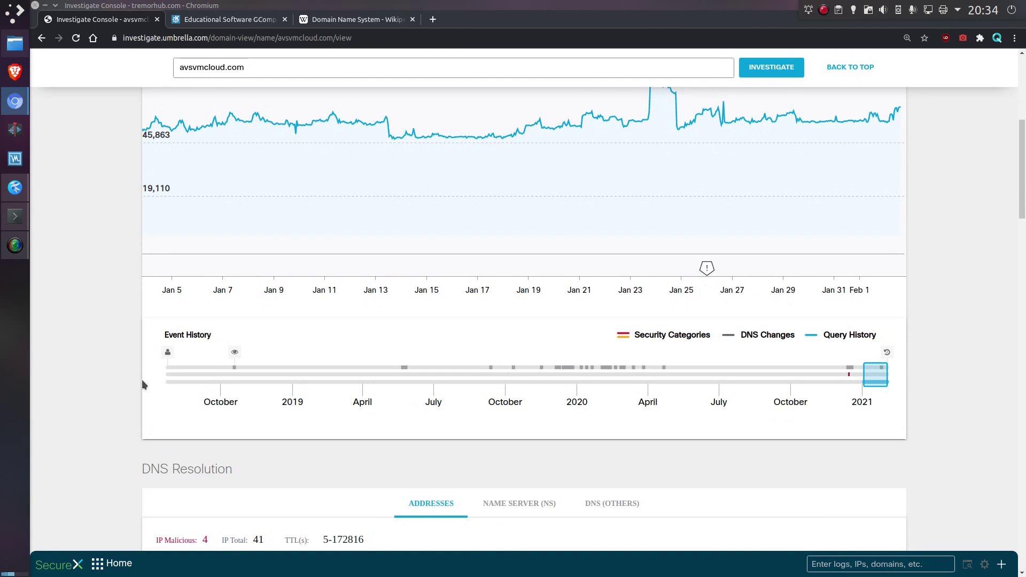
scroll(116, 377, down, 4)
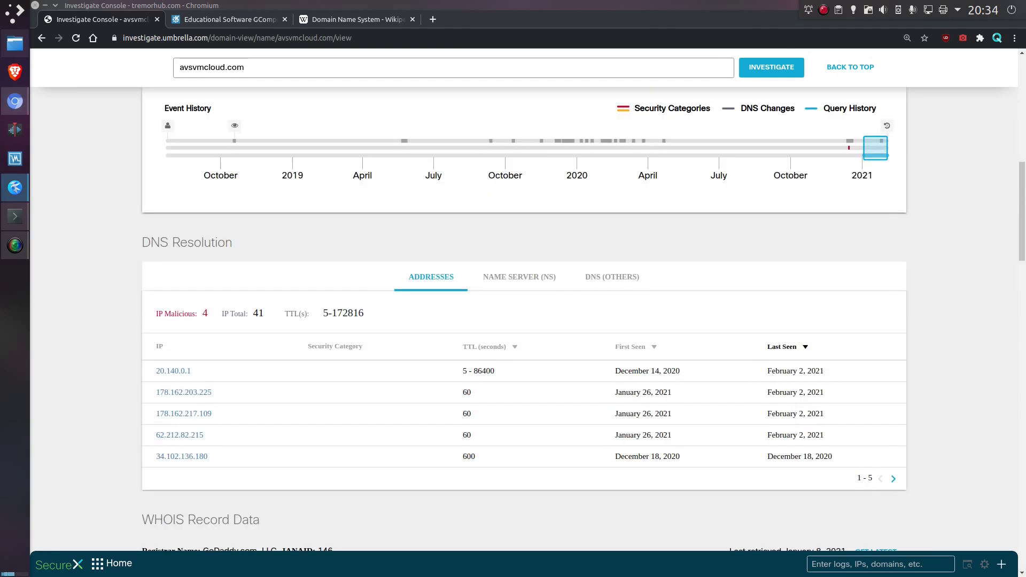
Search for appsync-api.eu-west-1.avsvmcloud.com and scroll to its subdomains list
click(297, 68)
key(ctrl+a)
text(appsync-api.eu-west-1.avsvmcloud.com)
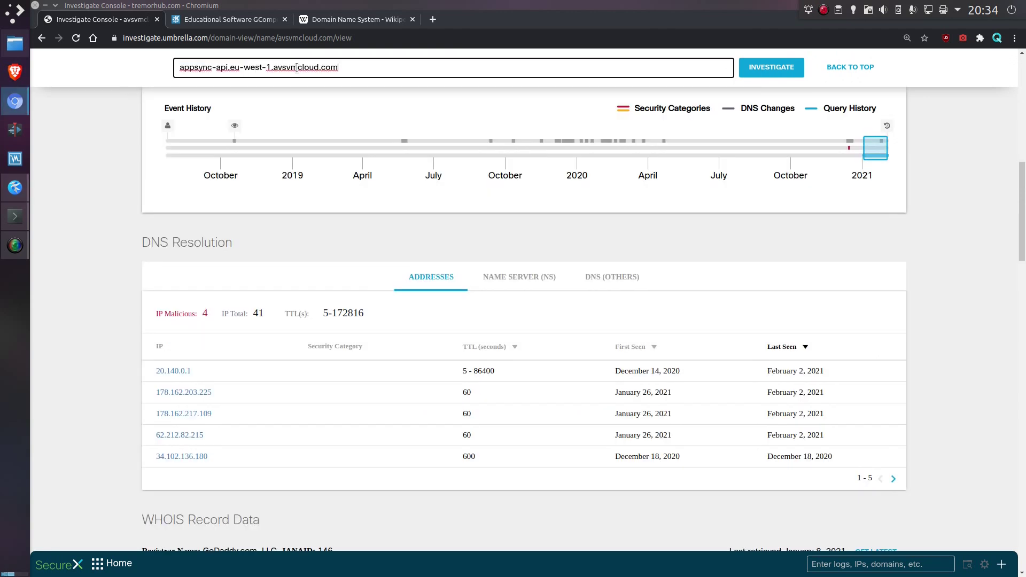
key(Return)
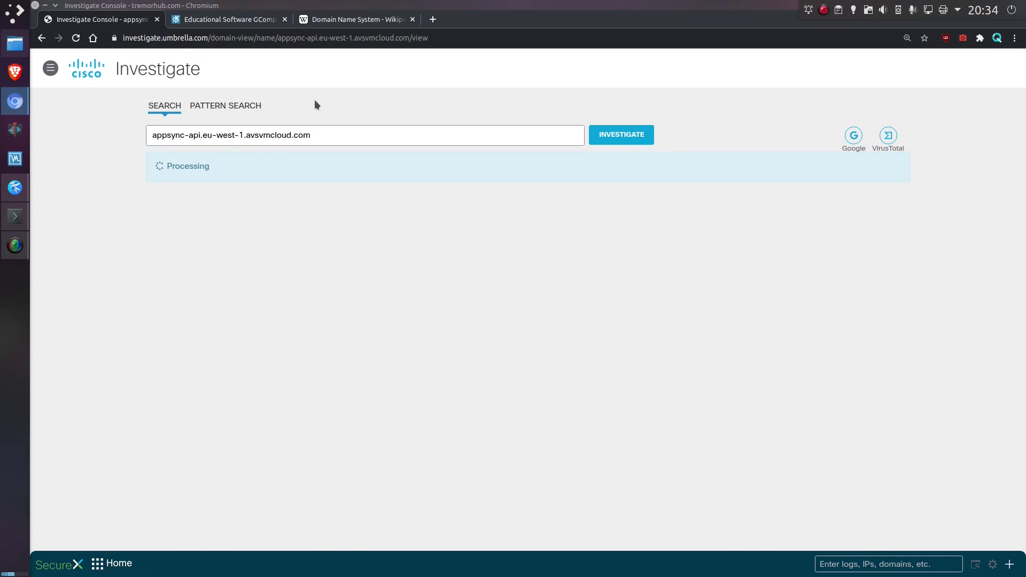
scroll(193, 203, down, 10)
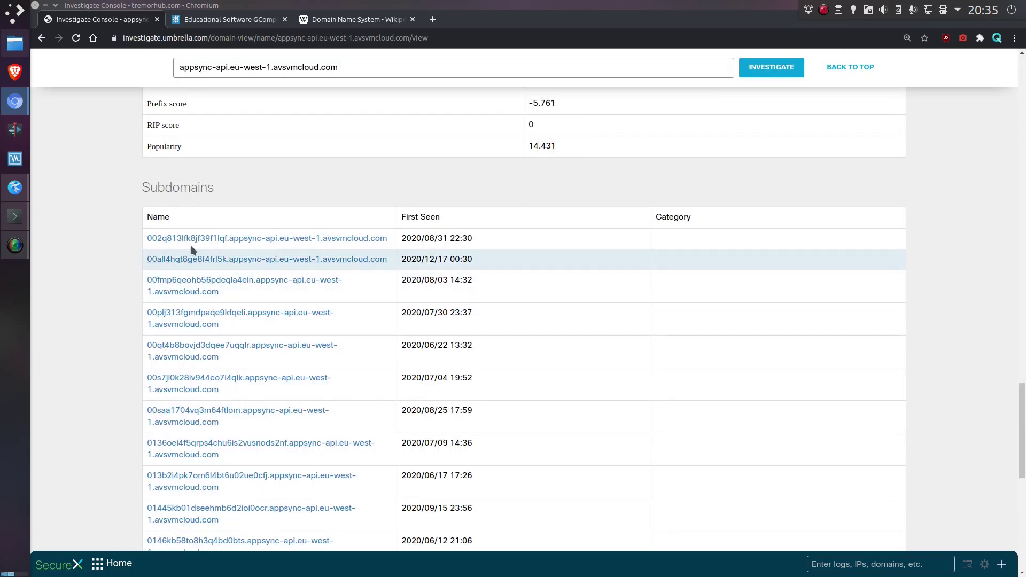
Open the report for the first random subdomain, 01445kb01dseehmb6d2ioi0ocr, and examine its prefix
drag(147, 238, 386, 239)
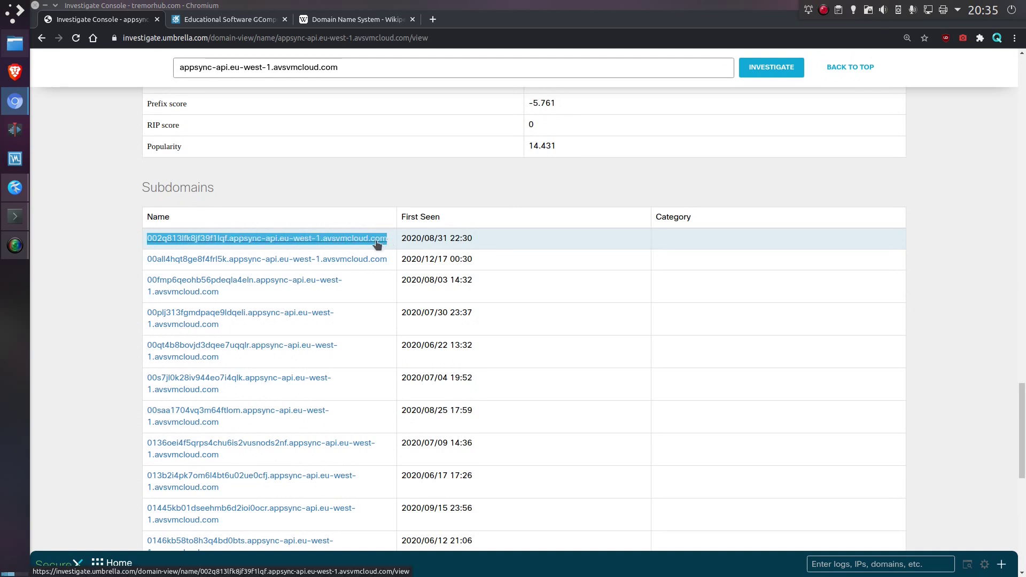
click(124, 244)
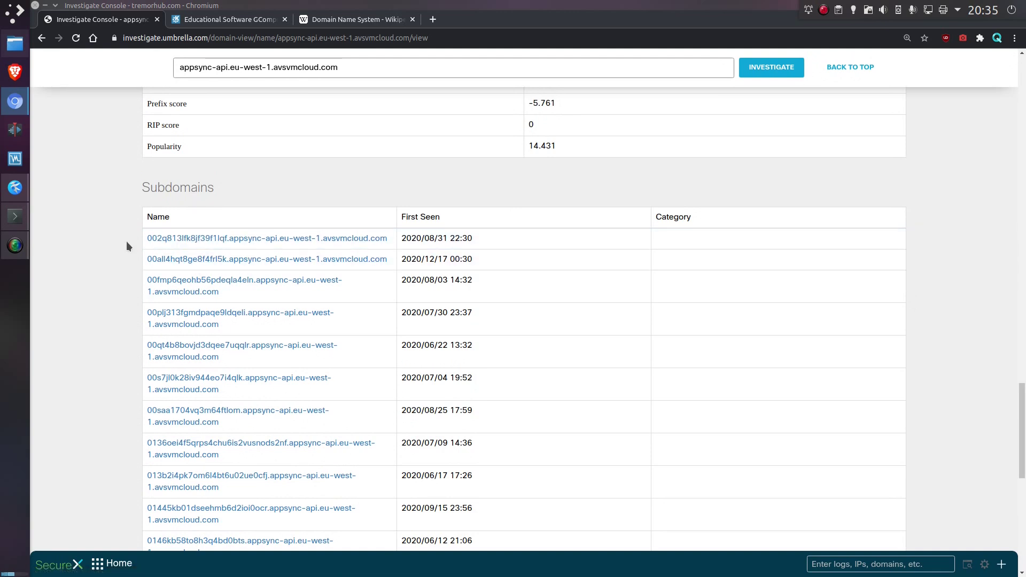
click(167, 239)
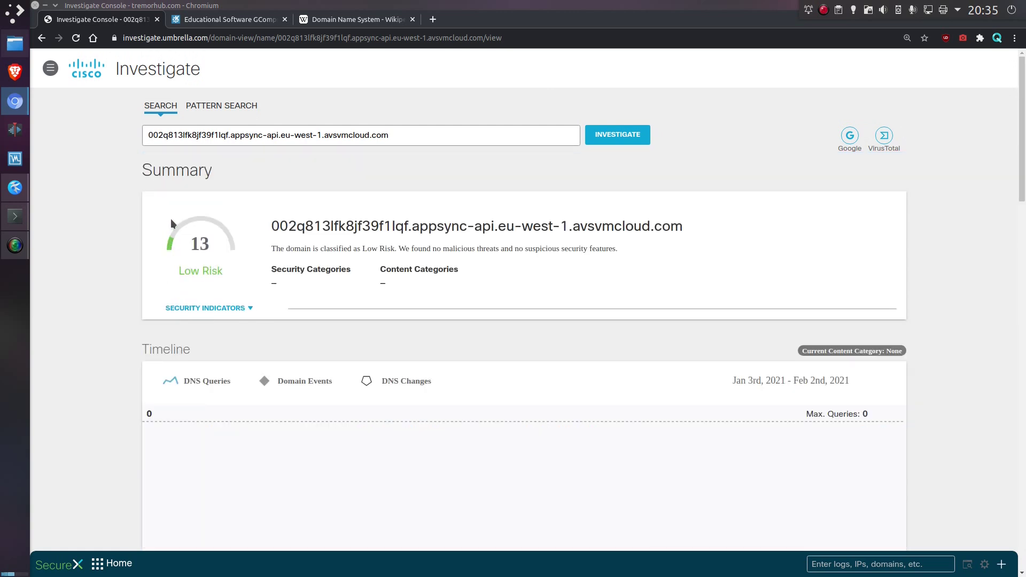
double_click(156, 136)
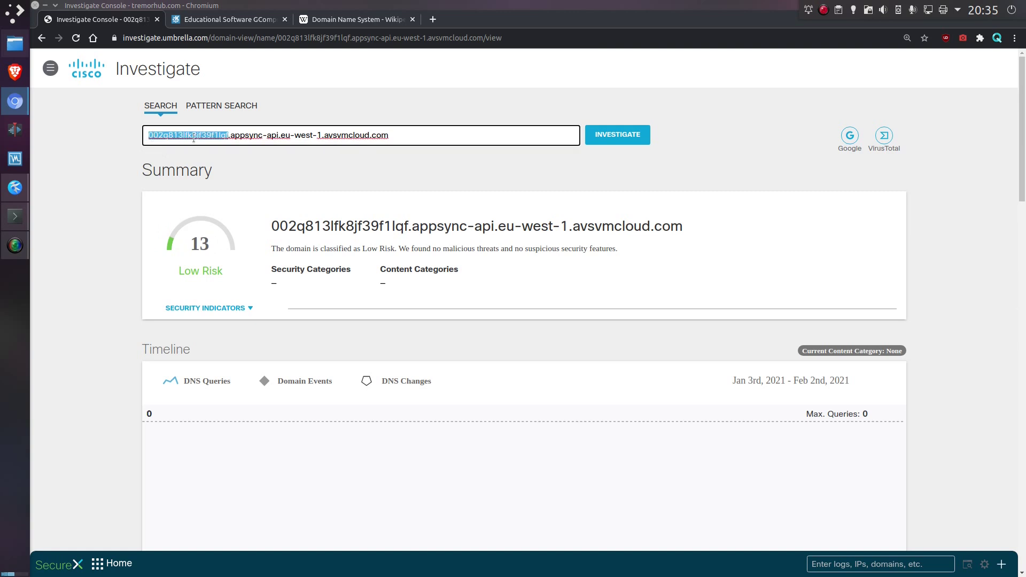
click(399, 134)
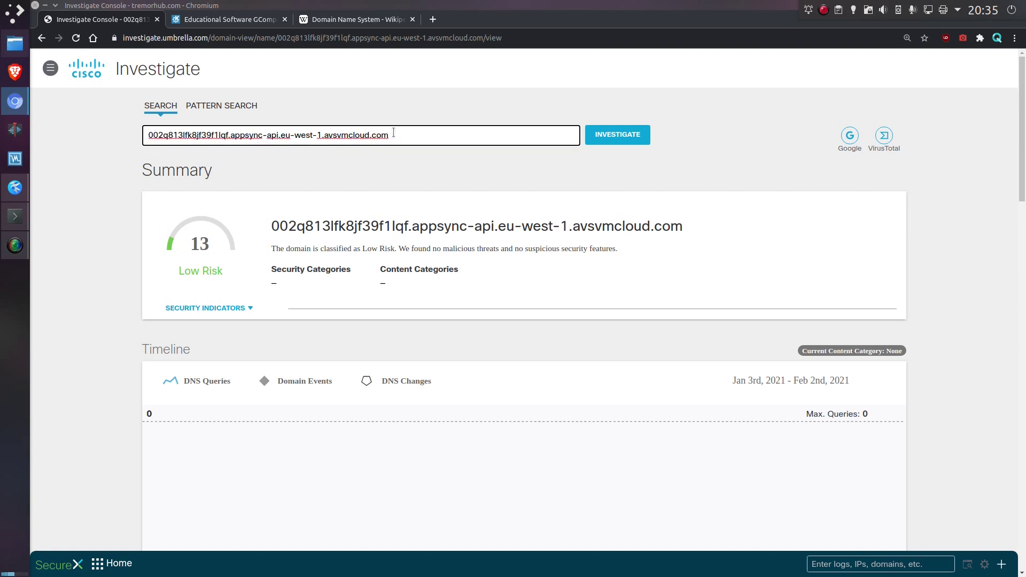
scroll(393, 132, down, 13)
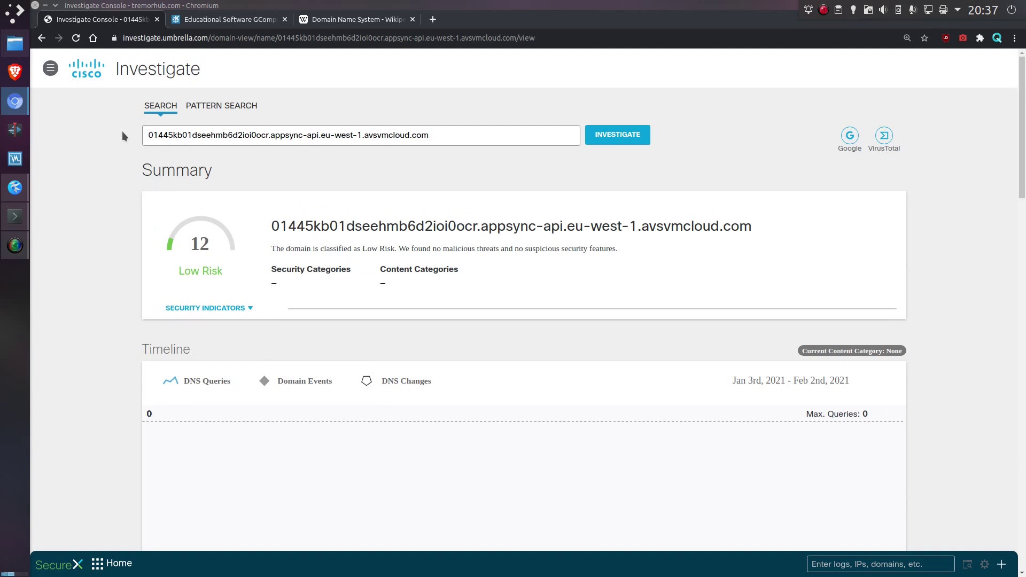
Search Investigate for aa.online-metrix.net
click(272, 137)
key(ctrl+a)
text(aa.online-metrix.net)
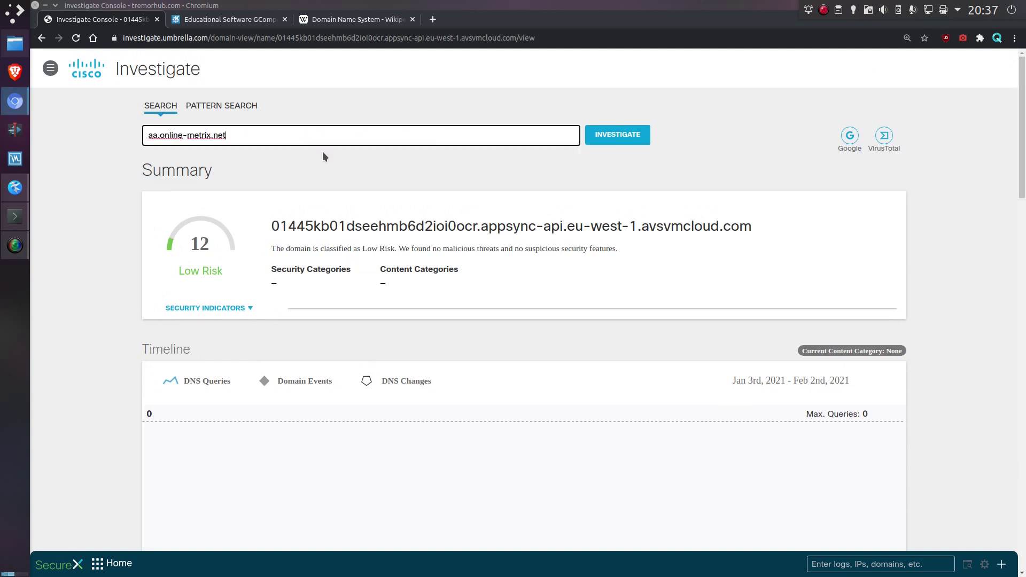
key(Return)
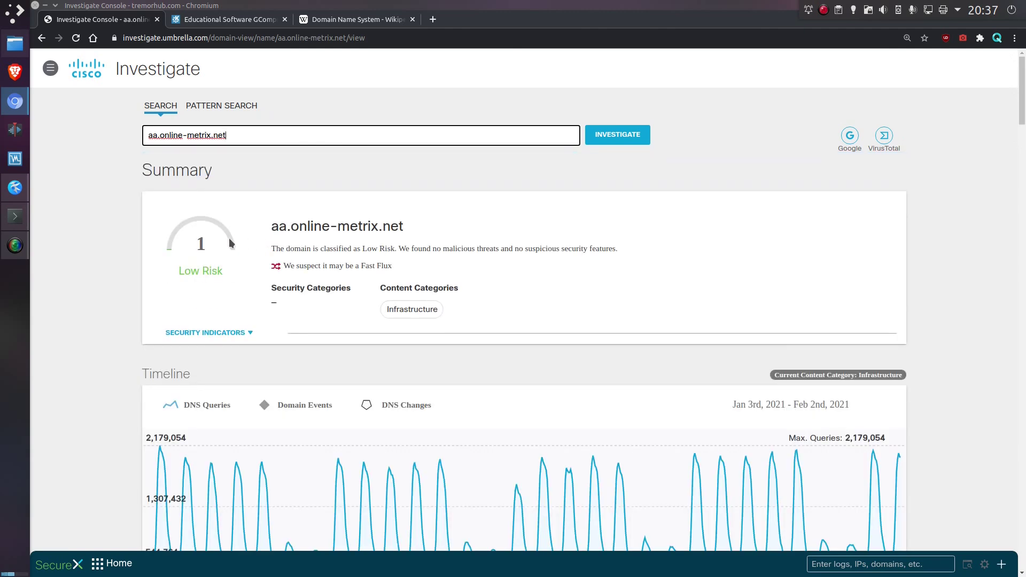
Scroll the report down to its Subdomains table, then go back to fp.measure.office.com
scroll(195, 247, down, 6)
scroll(195, 249, down, 4)
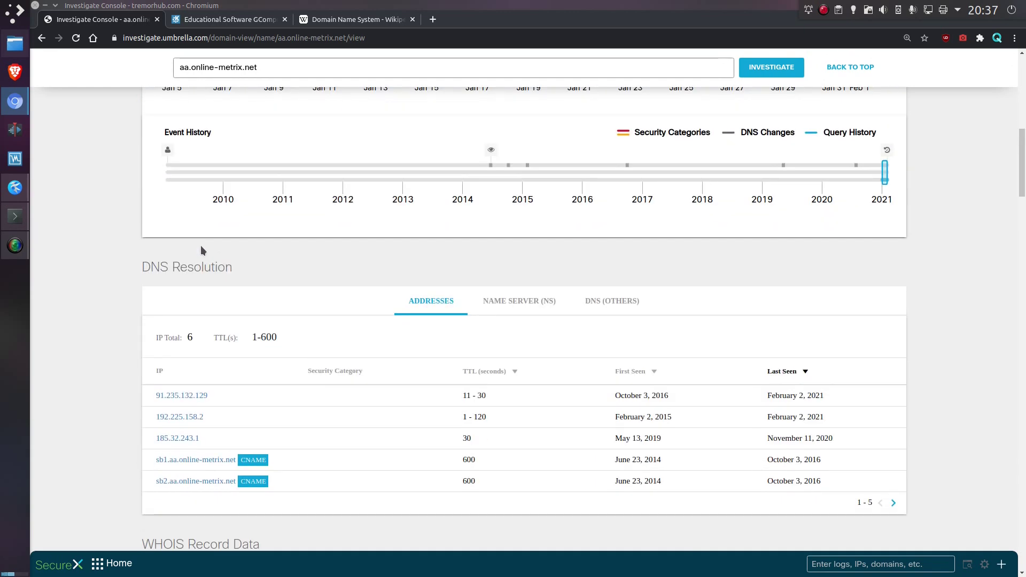
scroll(200, 245, down, 4)
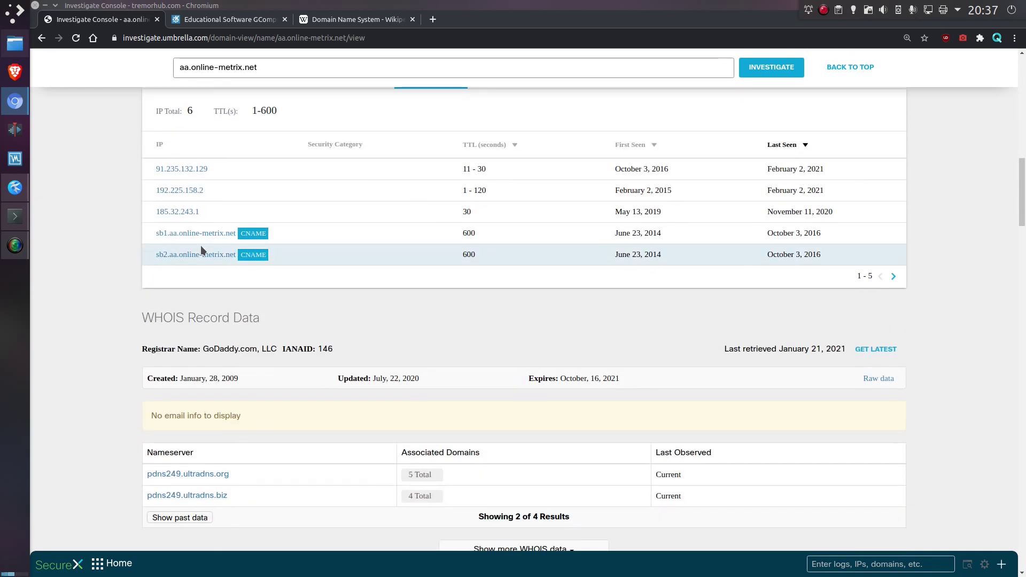
scroll(201, 249, down, 12)
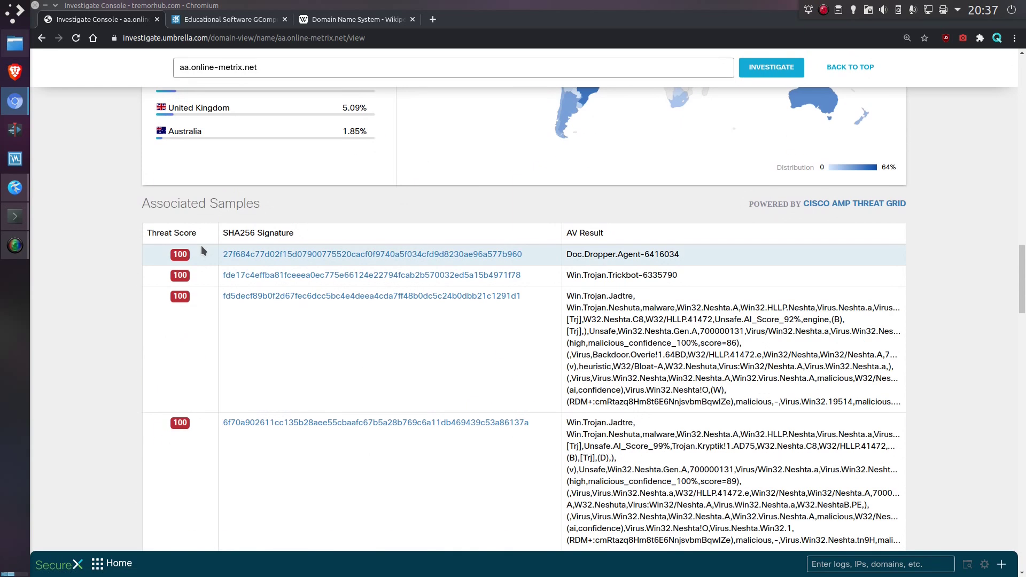
scroll(201, 245, down, 2)
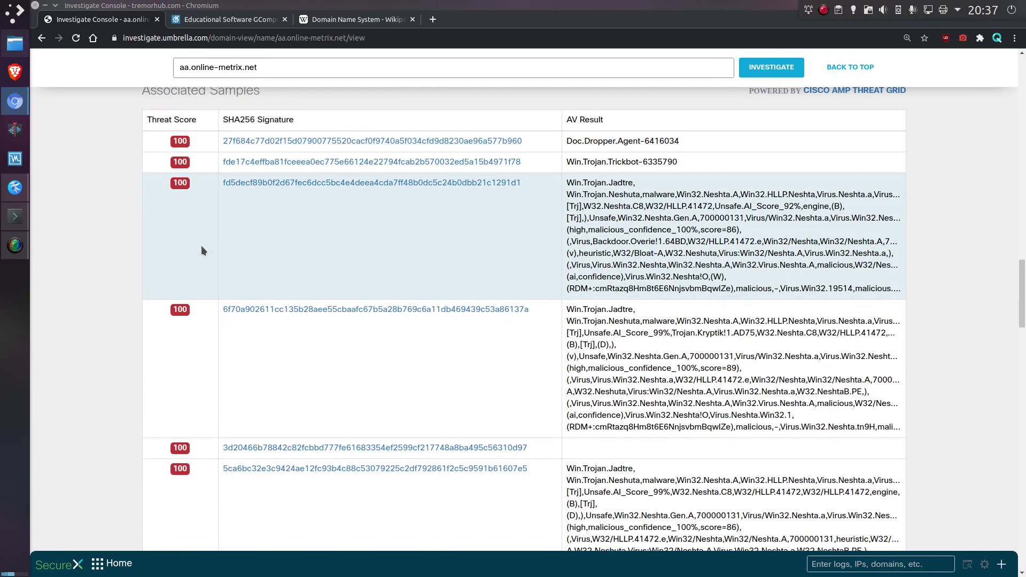
scroll(200, 250, down, 15)
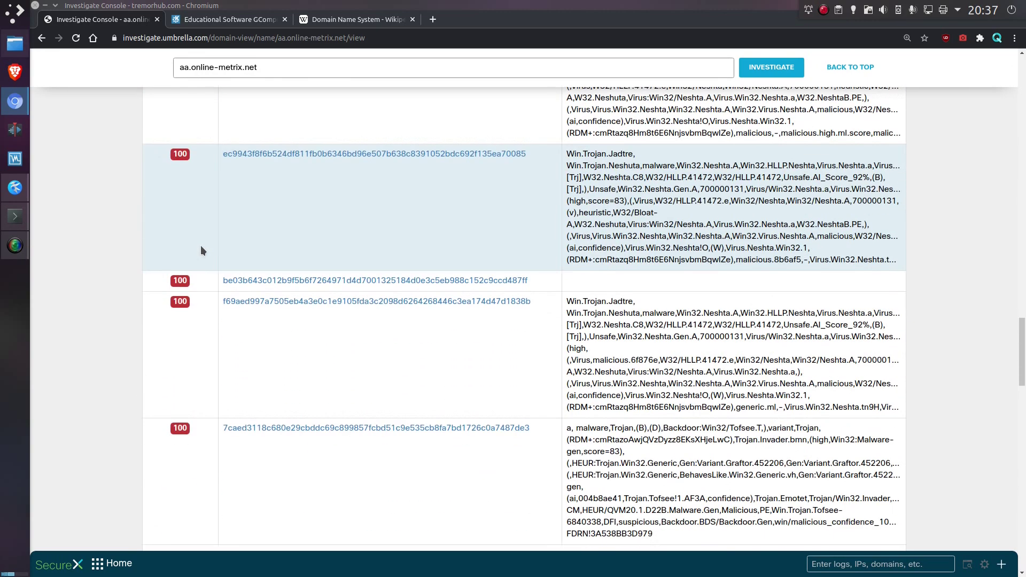
scroll(131, 290, down, 6)
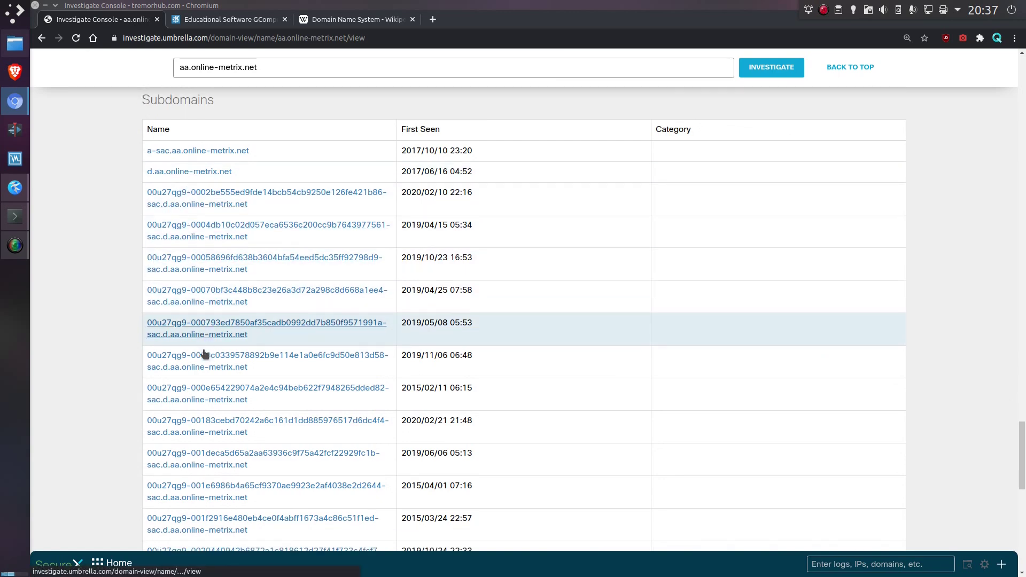
scroll(204, 350, down, 8)
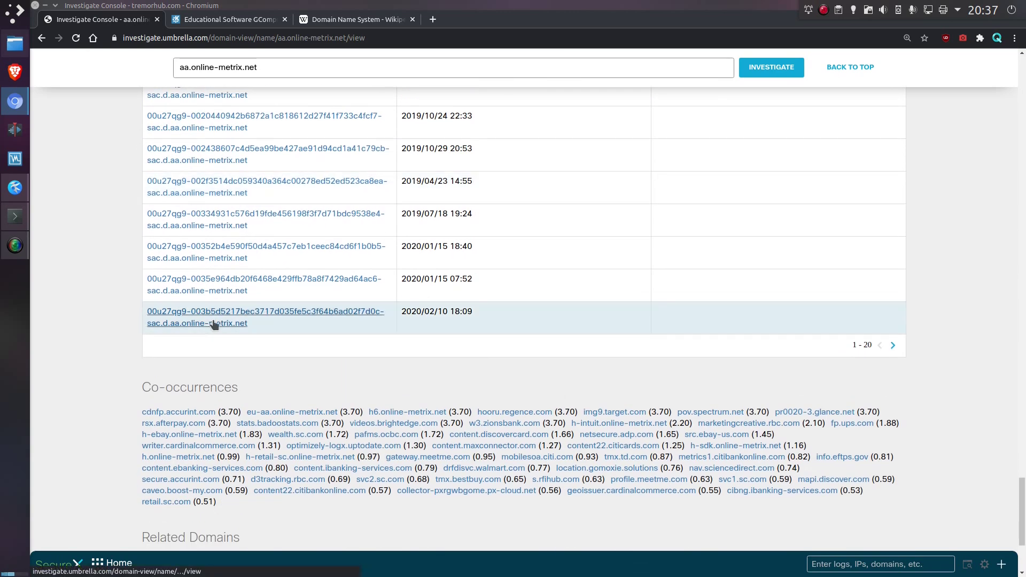
key(alt+Left)
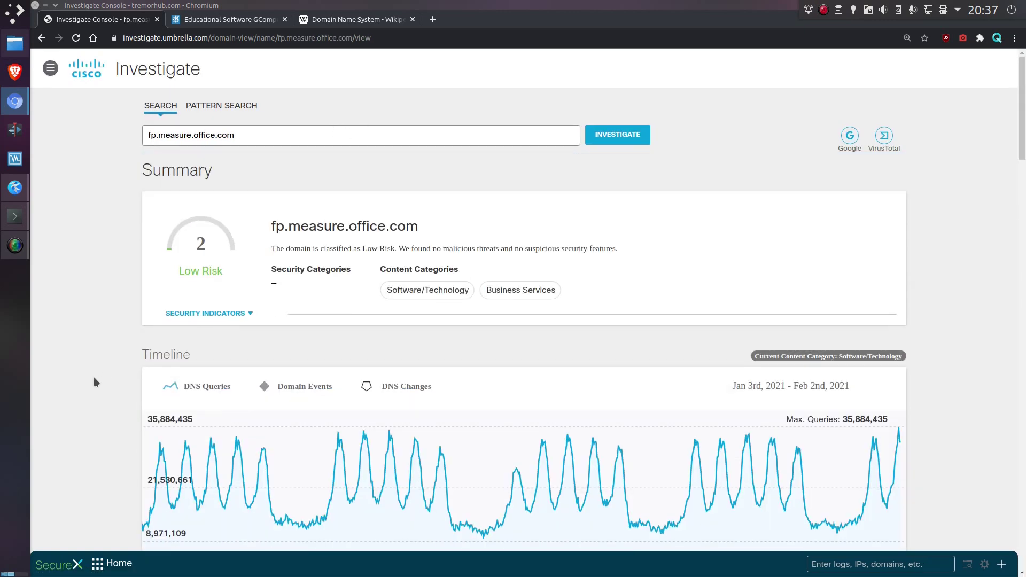
Scroll fp.measure.office.com's report to Subdomains and open the 0000018bc34475a1762317a2edc50ebd entry
scroll(94, 377, down, 20)
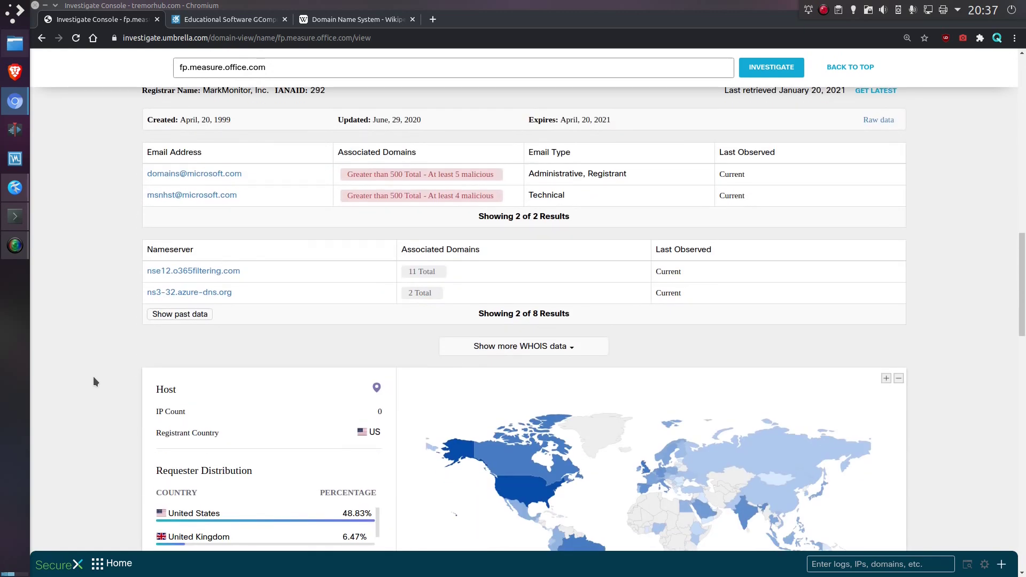
scroll(94, 377, down, 12)
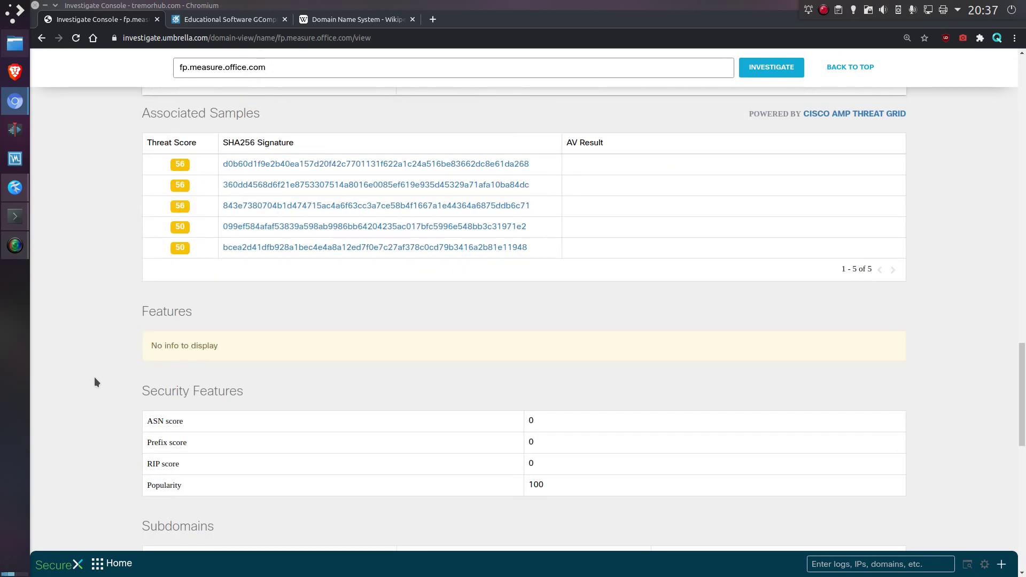
scroll(94, 377, down, 6)
scroll(94, 378, down, 2)
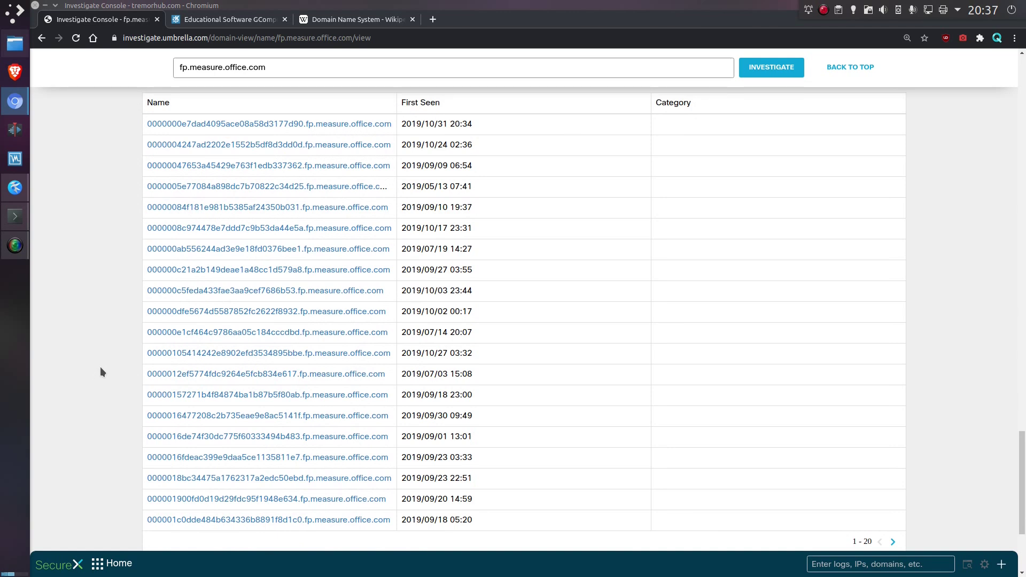
scroll(102, 373, down, 2)
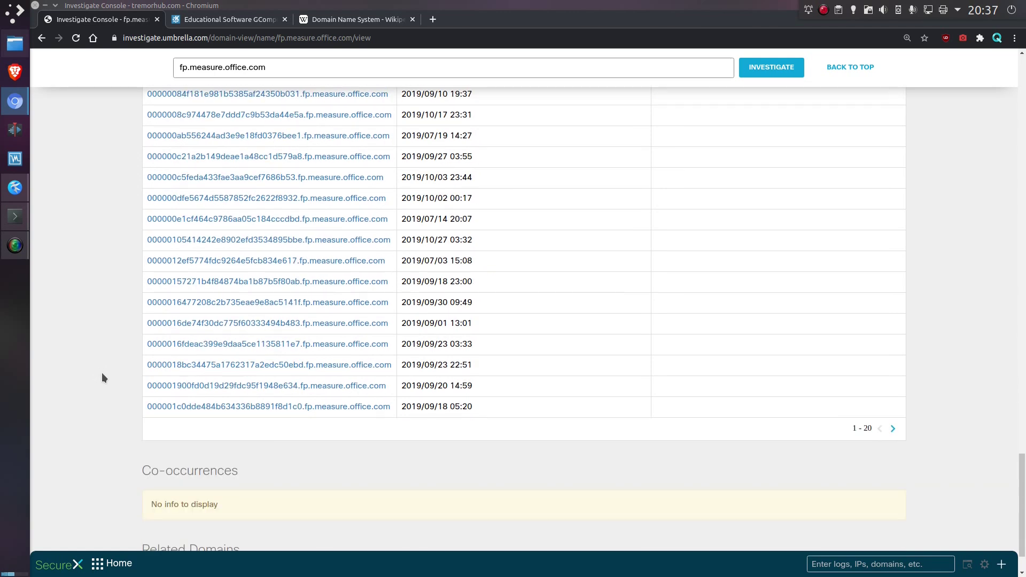
click(211, 368)
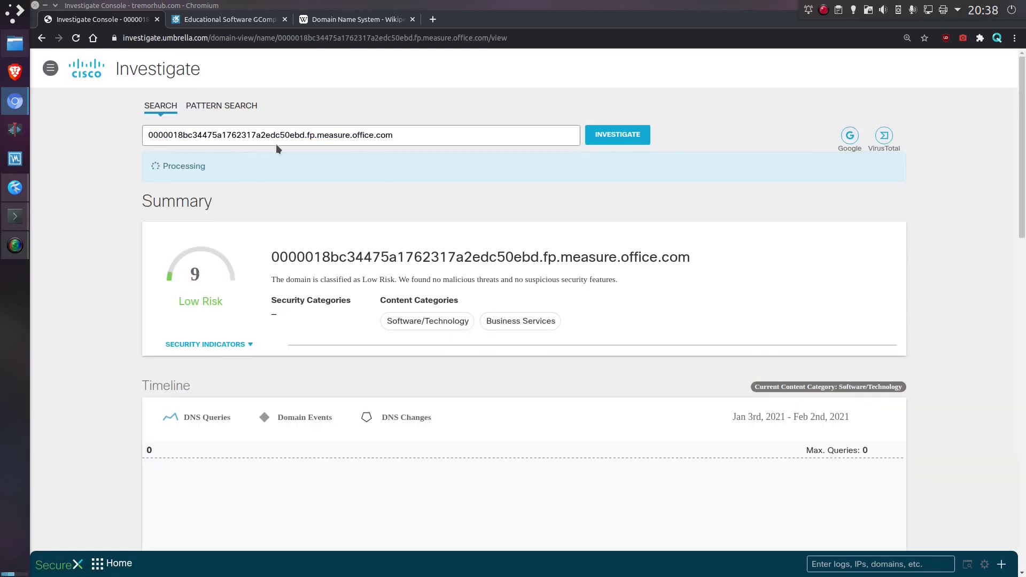
Select the hash label 0000018bc34475a1762317a2edc50ebd in the search box
double_click(293, 131)
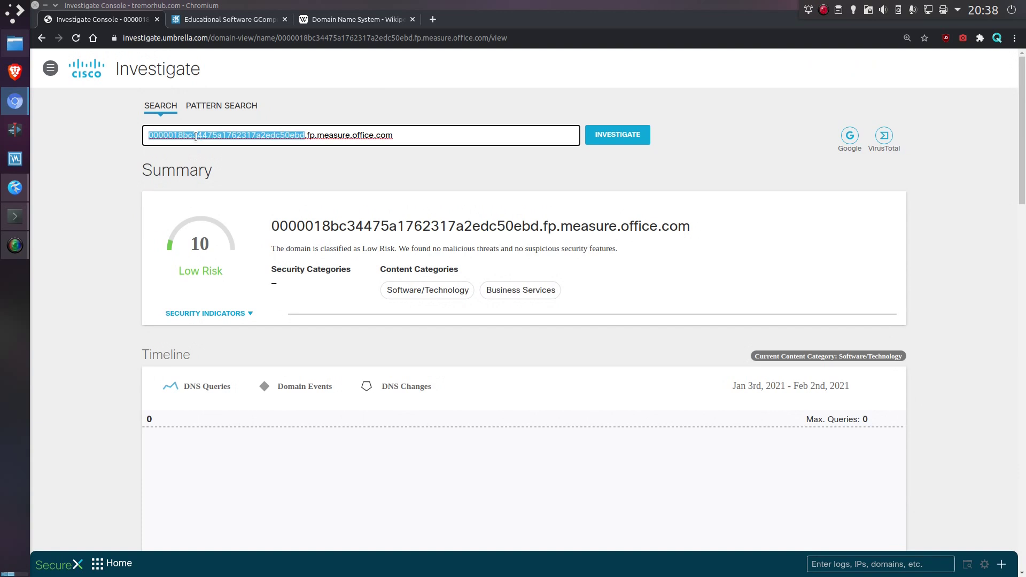
click(149, 133)
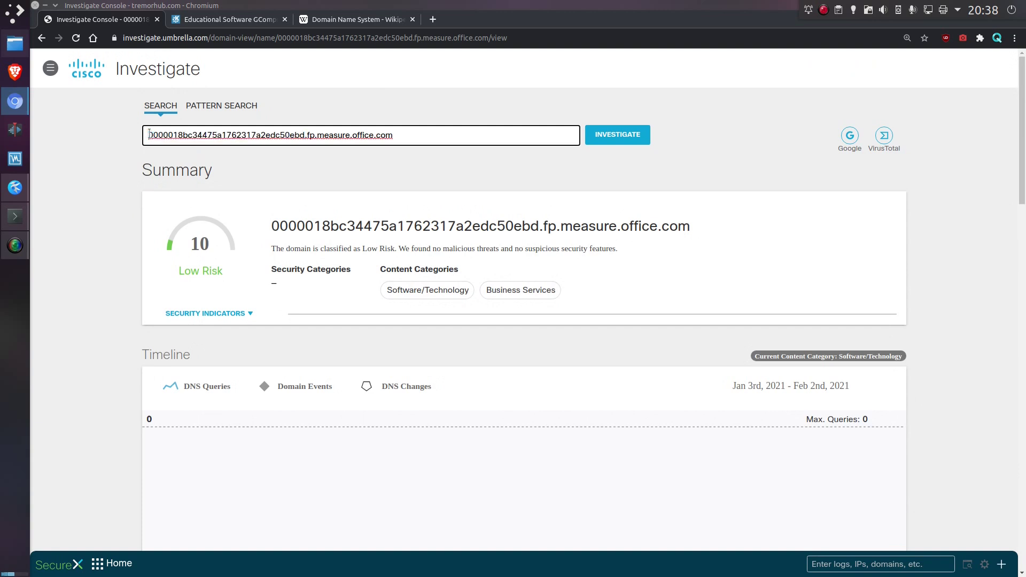
double_click(291, 135)
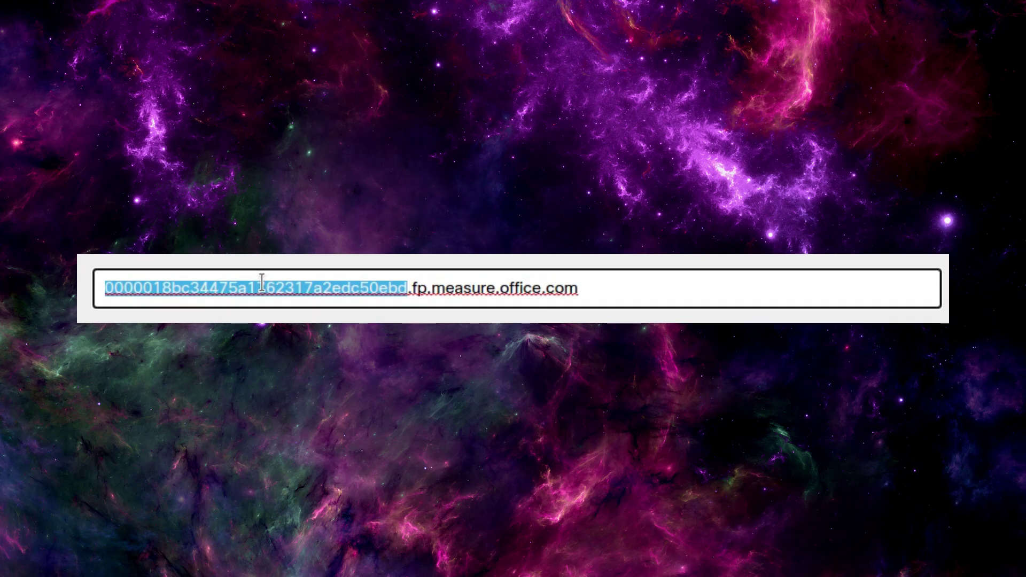
Select the hash, com, fp and measure labels in turn, then the whole subdomain name
click(260, 283)
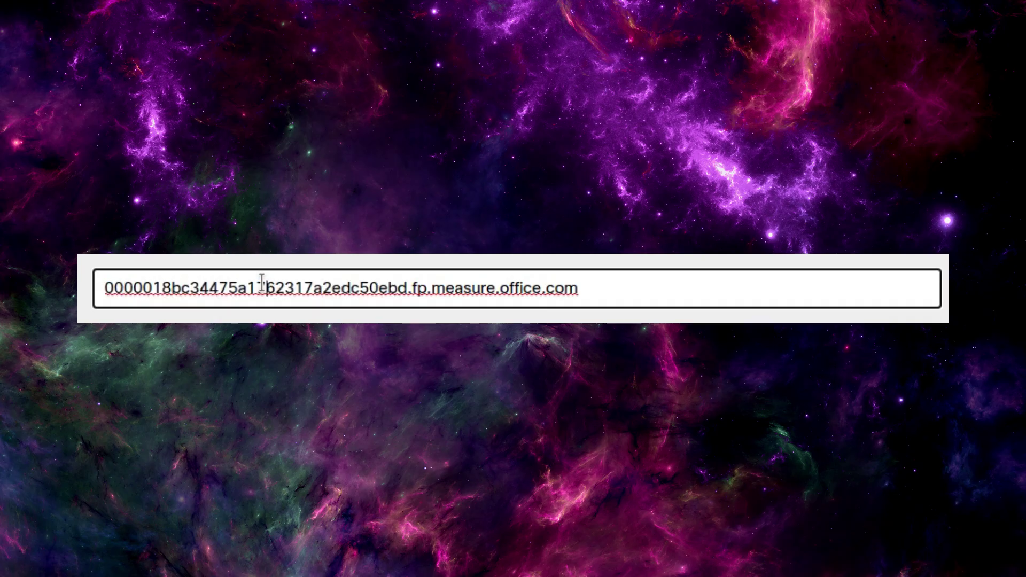
double_click(269, 285)
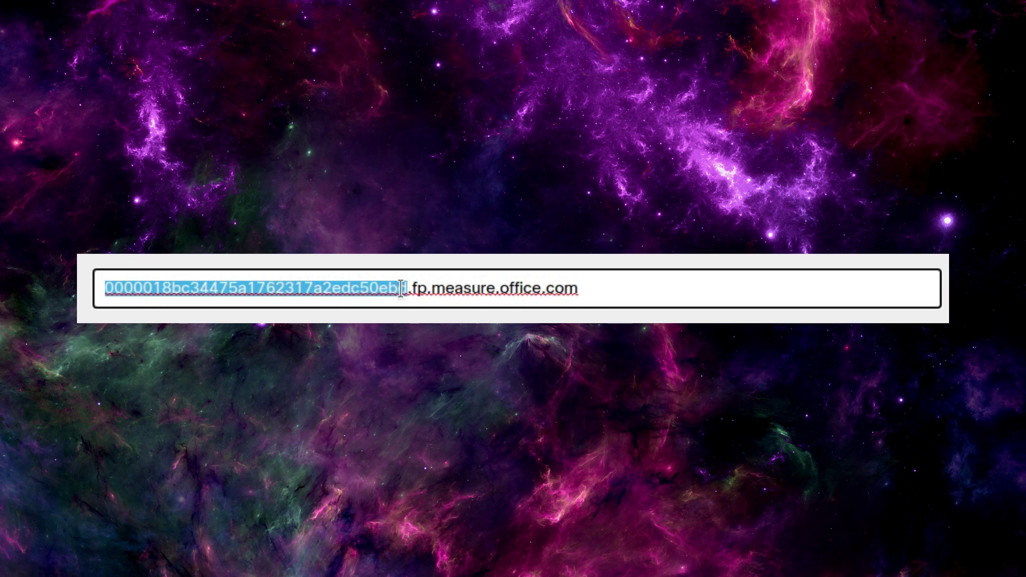
key(End)
key(ctrl+shift+Left)
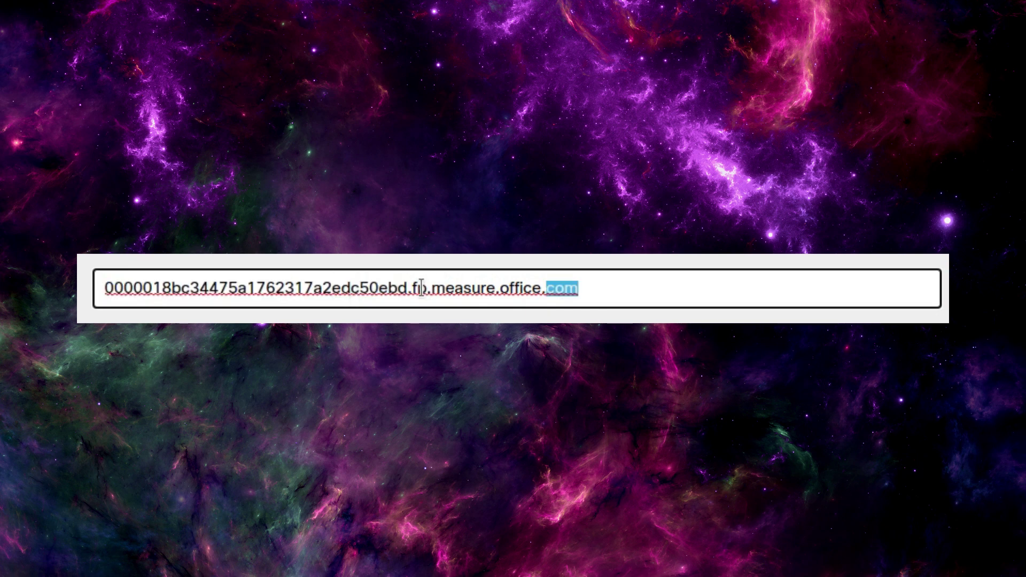
double_click(420, 289)
double_click(453, 289)
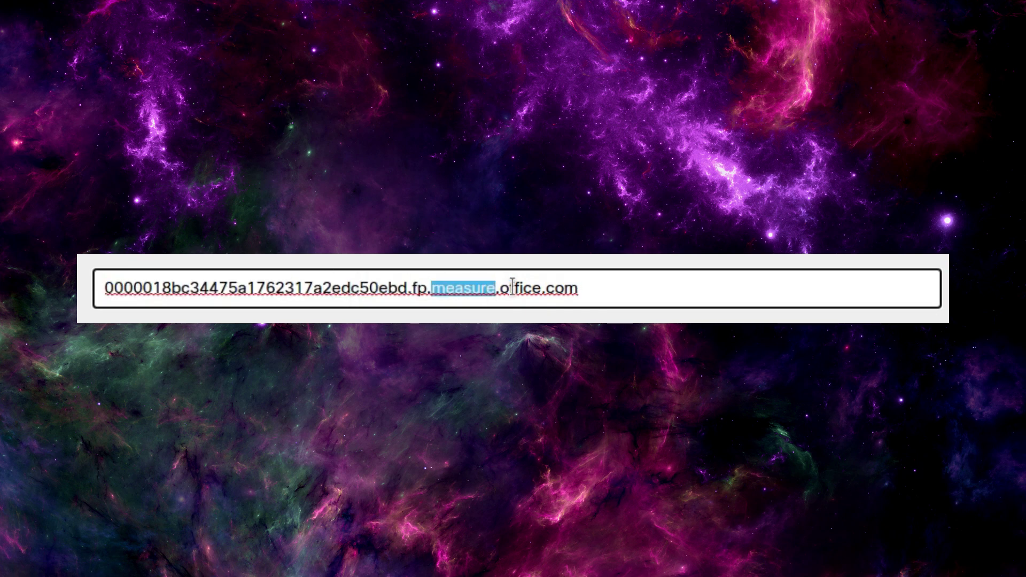
drag(618, 288, 109, 291)
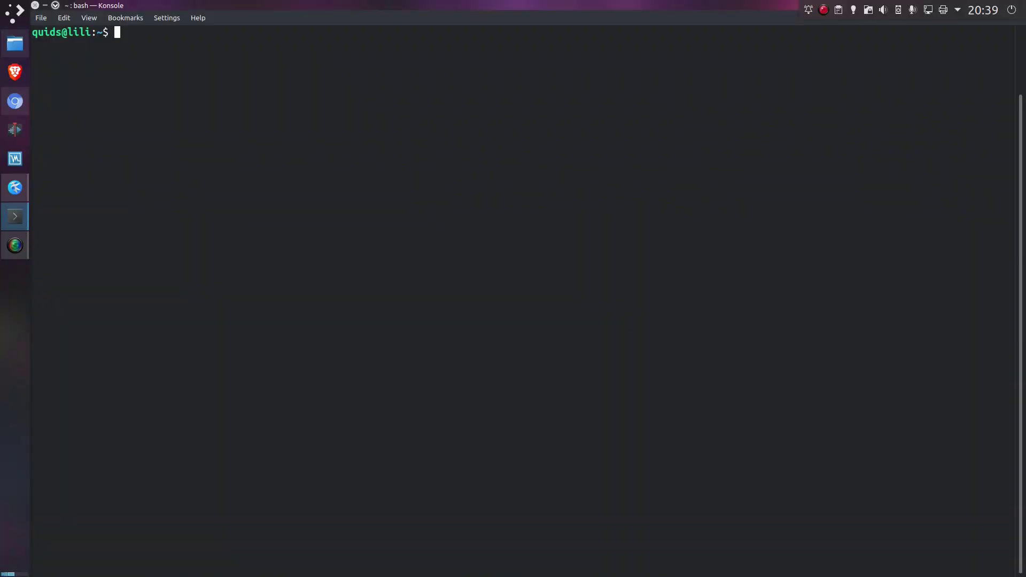
Open /etc/hosts in nano with 'sudo nano /etc/hosts', entering the account password
text(sudo nano /etc)
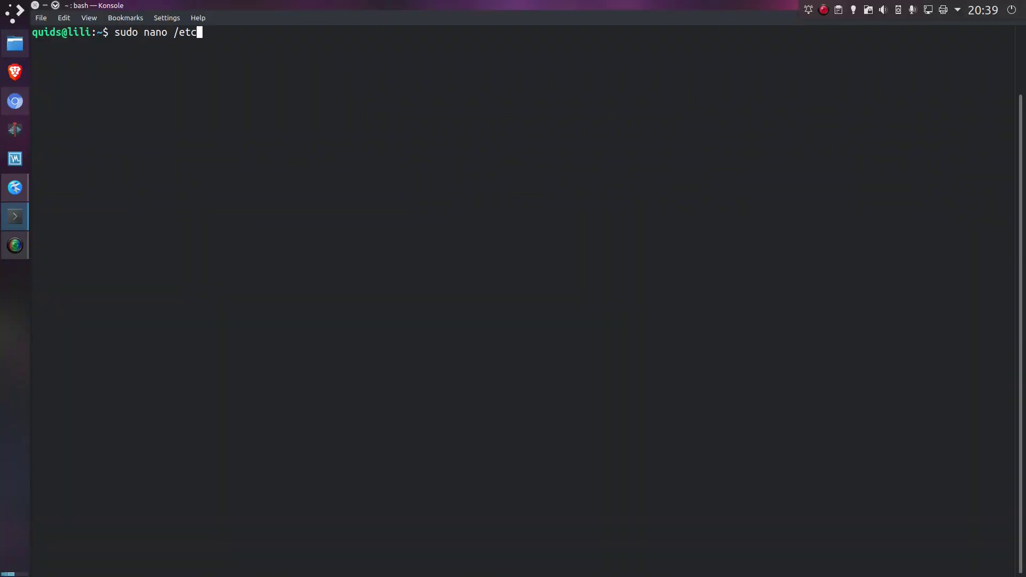
text(/hosts)
key(Return)
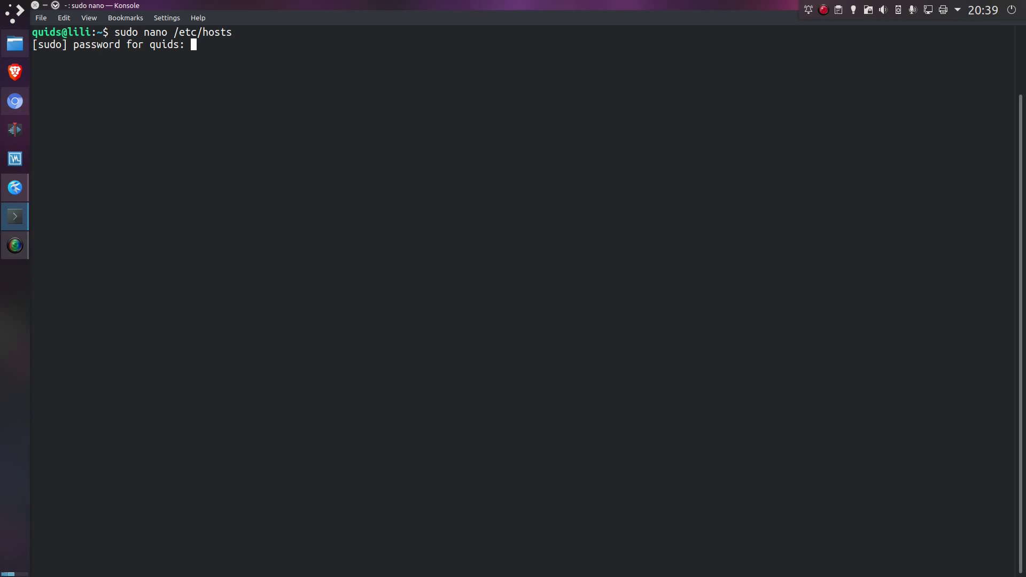
key(Return)
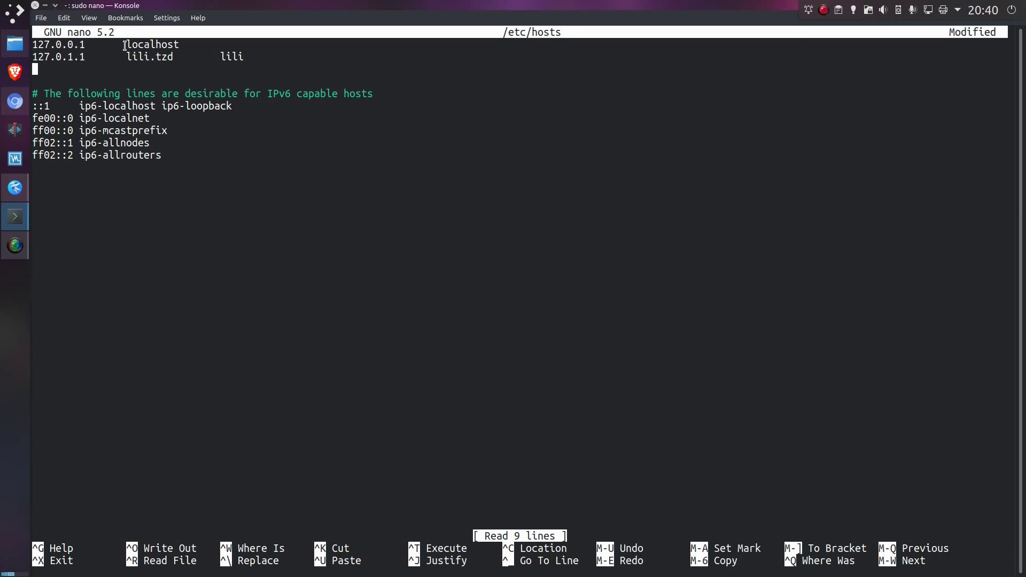
drag(126, 44, 179, 43)
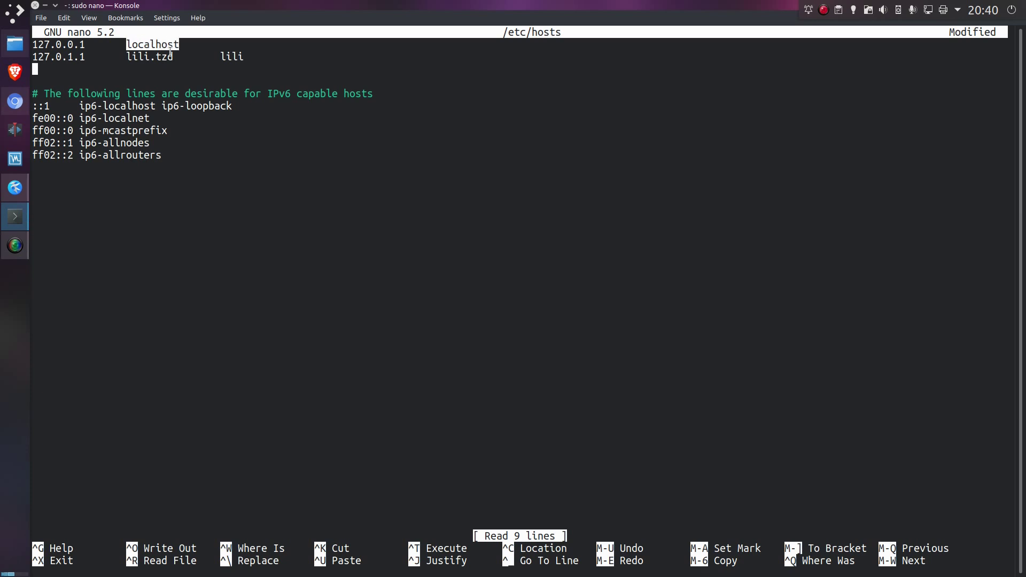
click(50, 65)
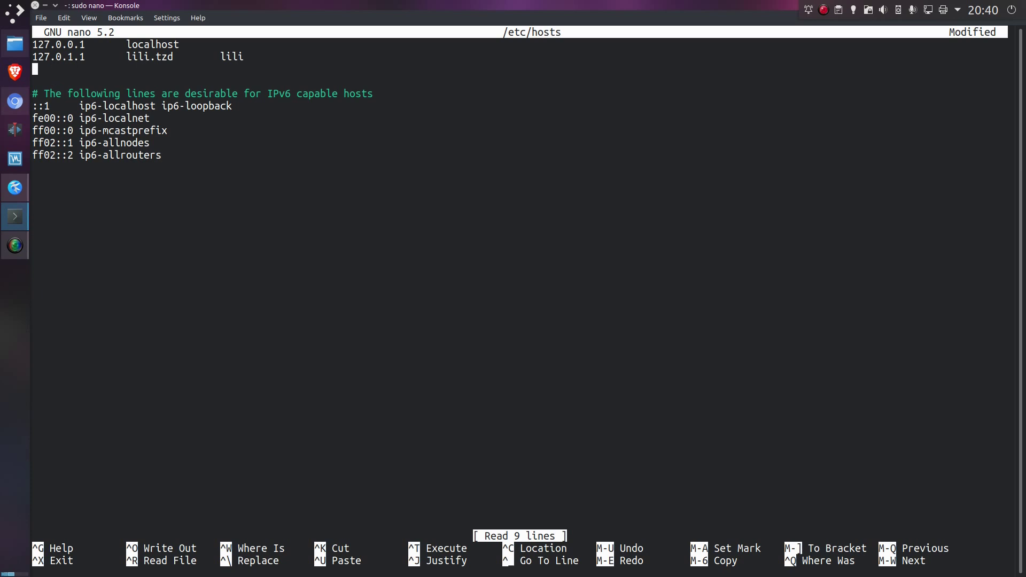
Add the line '127.0.0.2 tremorhub.com' and save the hosts file, exiting nano
text(127.0.0.2)
key(Tab)
text(tremorhub.com)
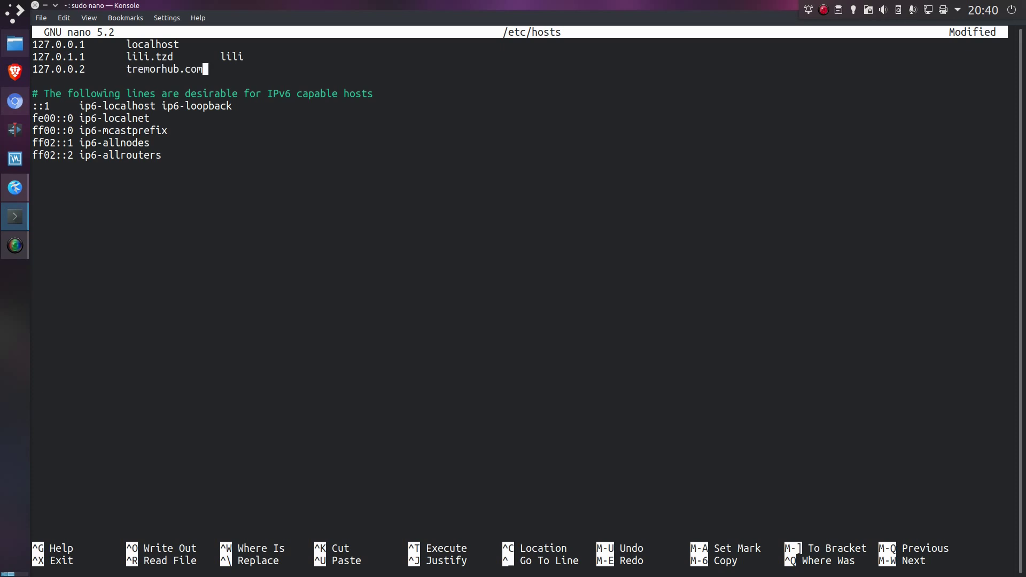
key(ctrl+x)
key(y)
key(Return)
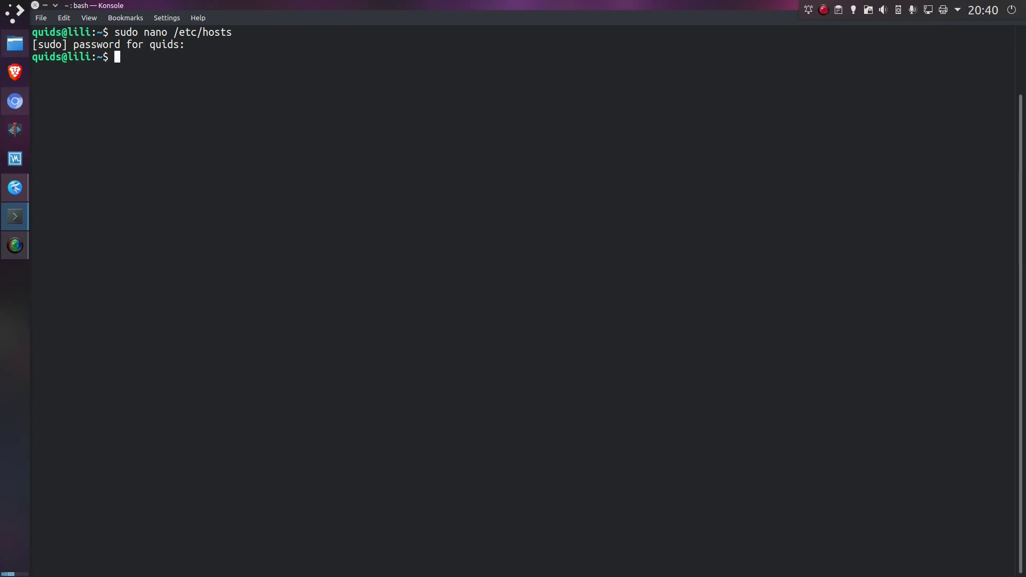
Run 'dig tremorhub.com' and highlight its 127.0.0.2 answer
text(dig trem)
key(Tab)
key(Return)
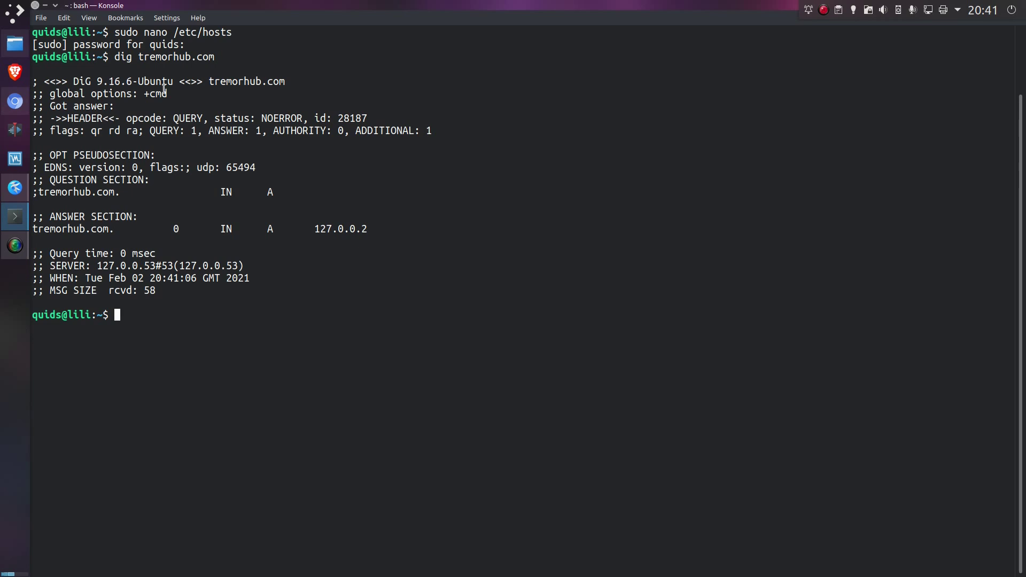
drag(315, 230, 380, 230)
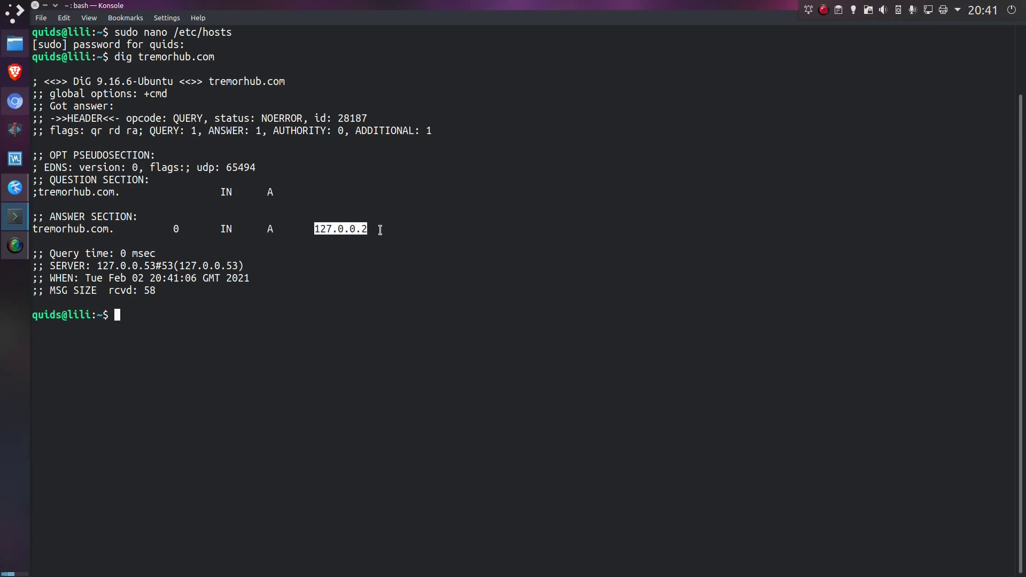
click(381, 229)
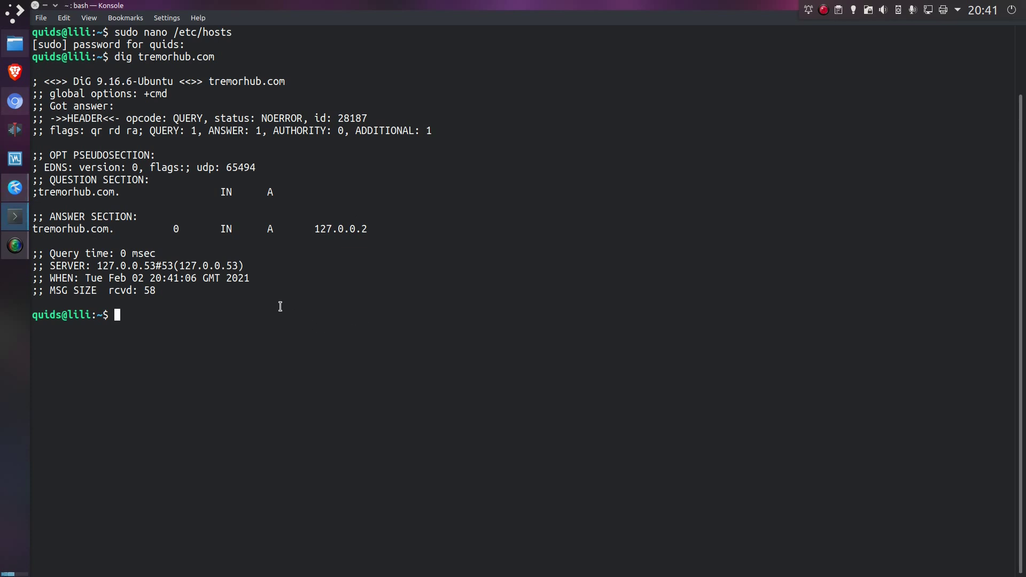
Look up 8unl5-yqxz0.ads.tremorhub.com and highlight its resolved address 192.168.6.3
key(Up)
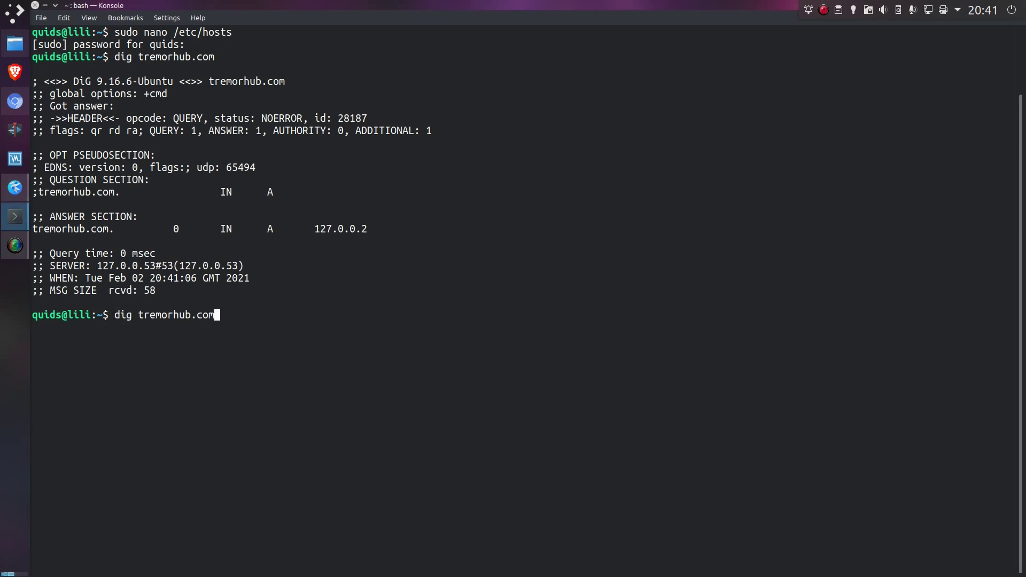
key(BackSpace)
key(BackSpace)
key(BackSpace)
key(BackSpace)
key(BackSpace)
key(BackSpace)
key(BackSpace)
key(BackSpace)
key(BackSpace)
key(BackSpace)
key(BackSpace)
key(BackSpace)
key(BackSpace)
key(ctrl+shift+v)
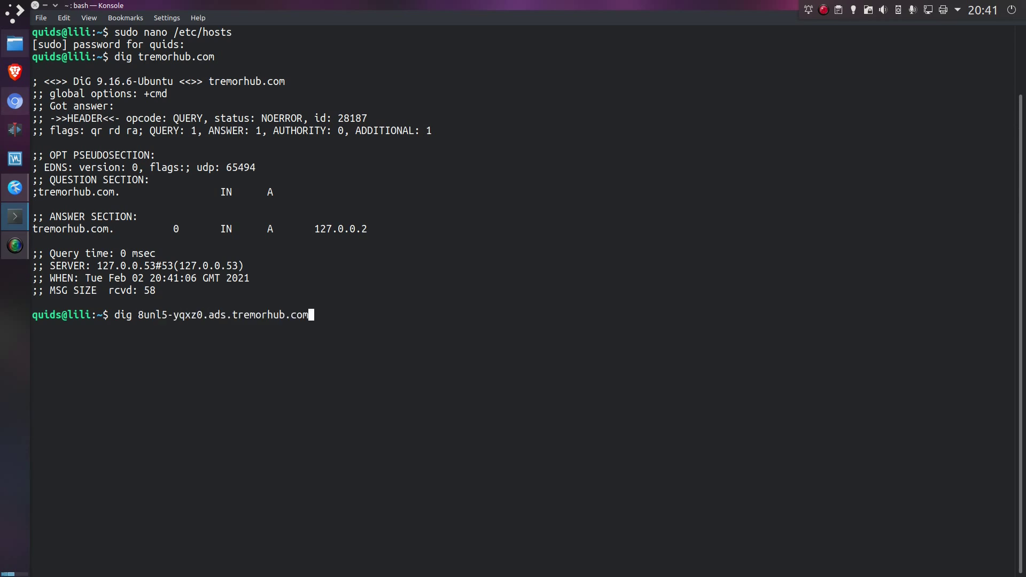
key(Return)
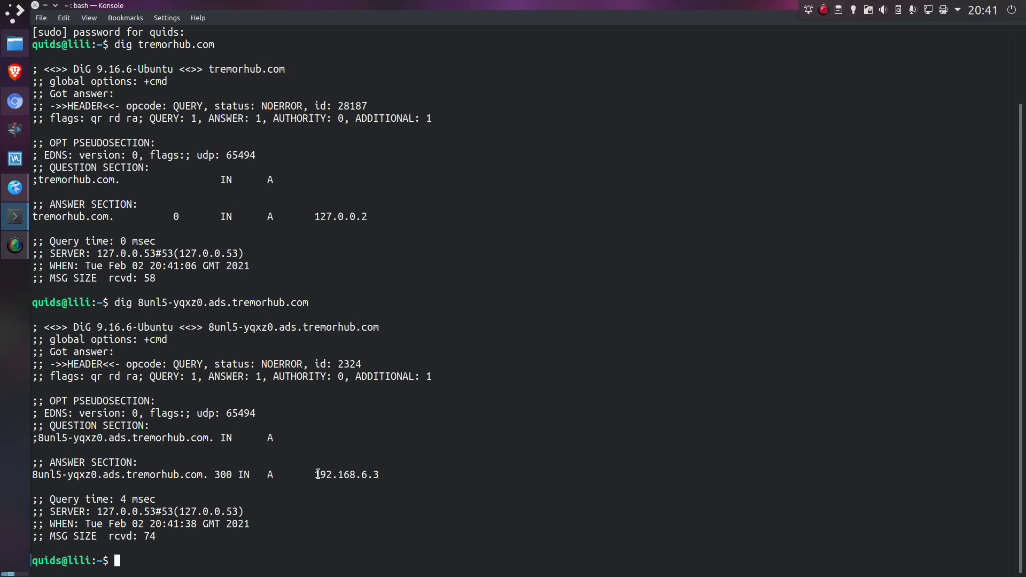
drag(316, 474, 394, 475)
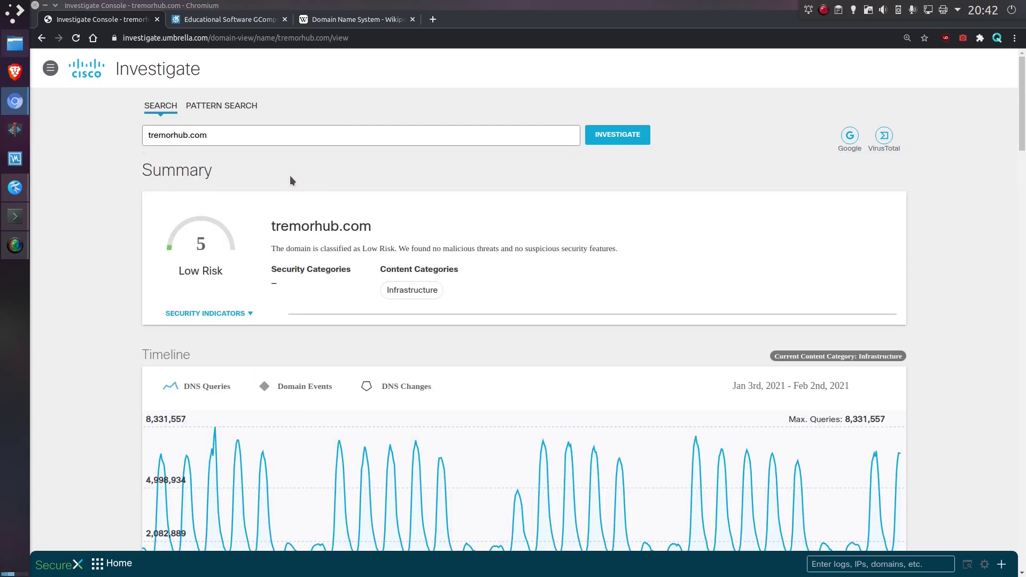
Page tremorhub.com's subdomains through to 121–140, then open the 8unl5-yqxz0.ads.tremorhub.com report
scroll(290, 176, down, 6)
scroll(220, 216, down, 20)
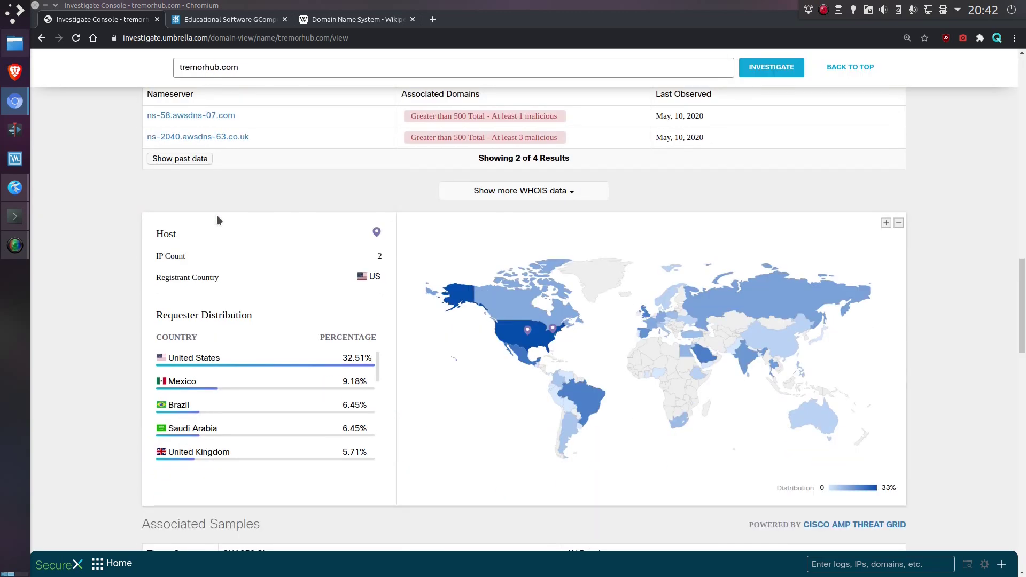
scroll(215, 221, down, 12)
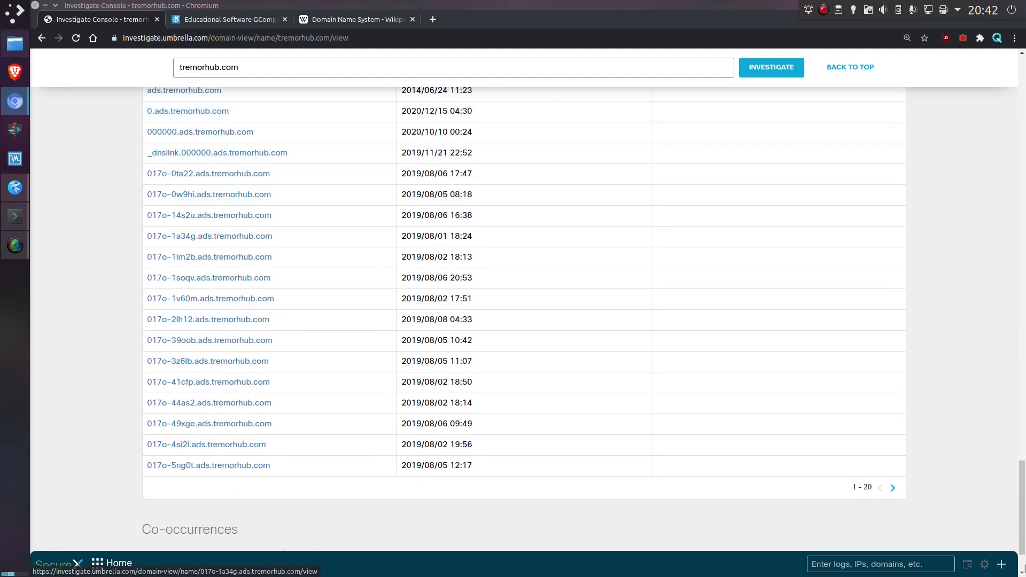
click(893, 488)
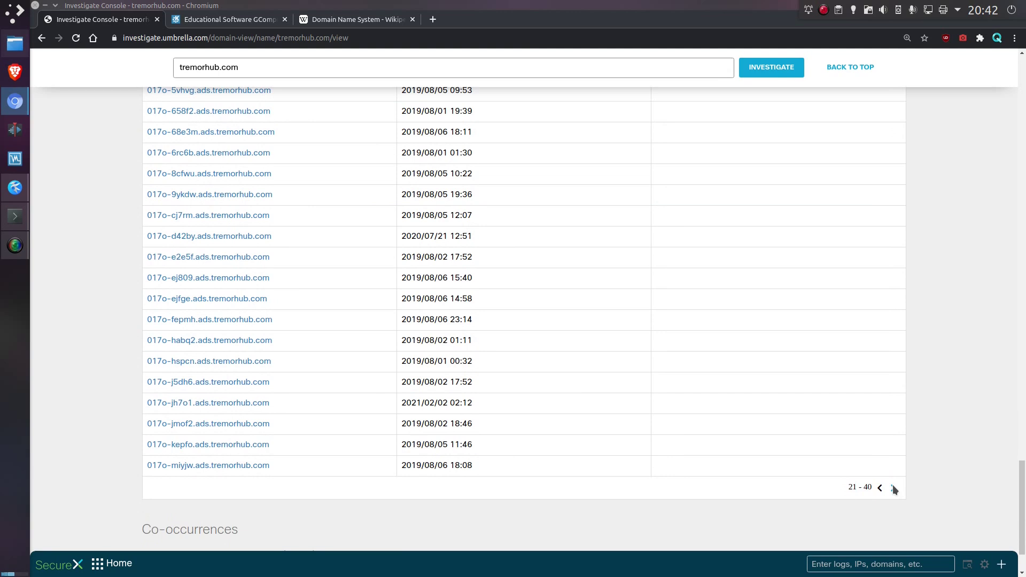
click(893, 489)
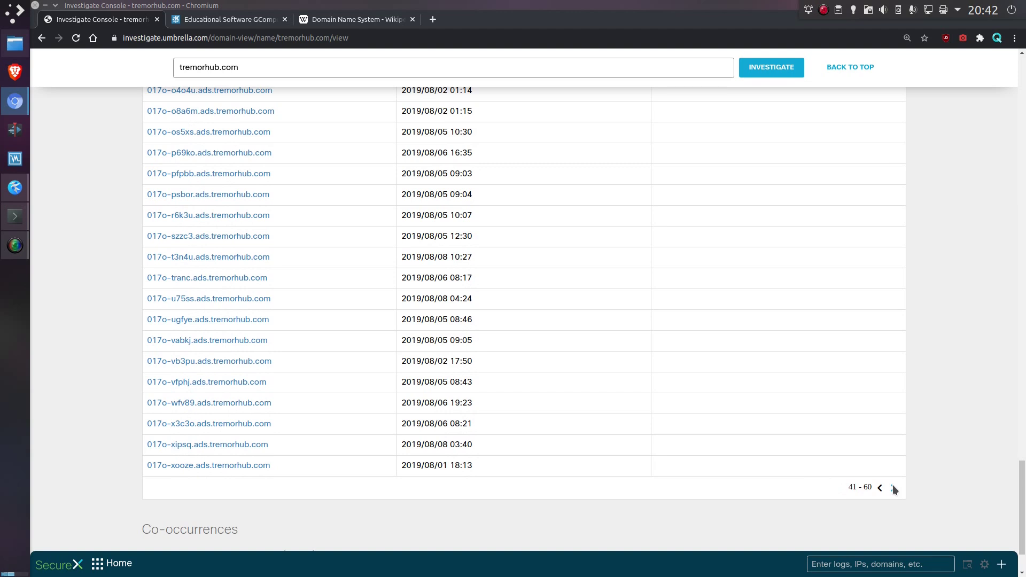
click(893, 488)
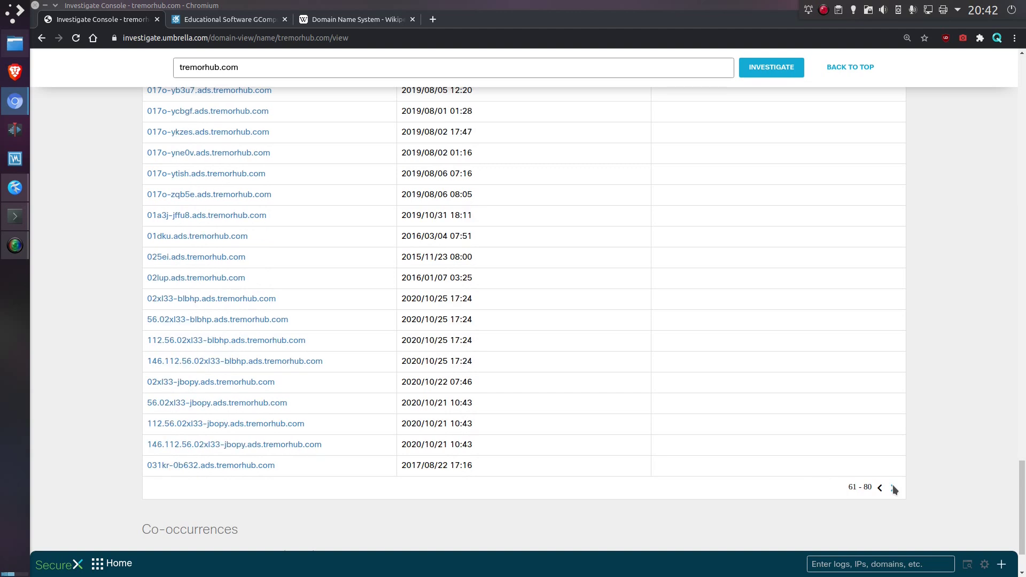
click(893, 489)
click(892, 488)
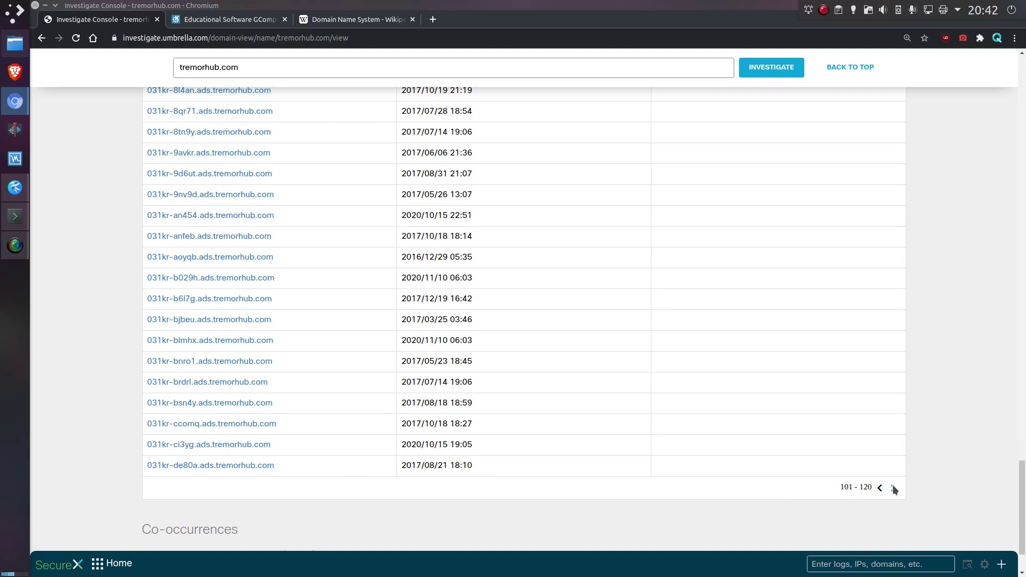
click(893, 488)
click(319, 67)
click(280, 92)
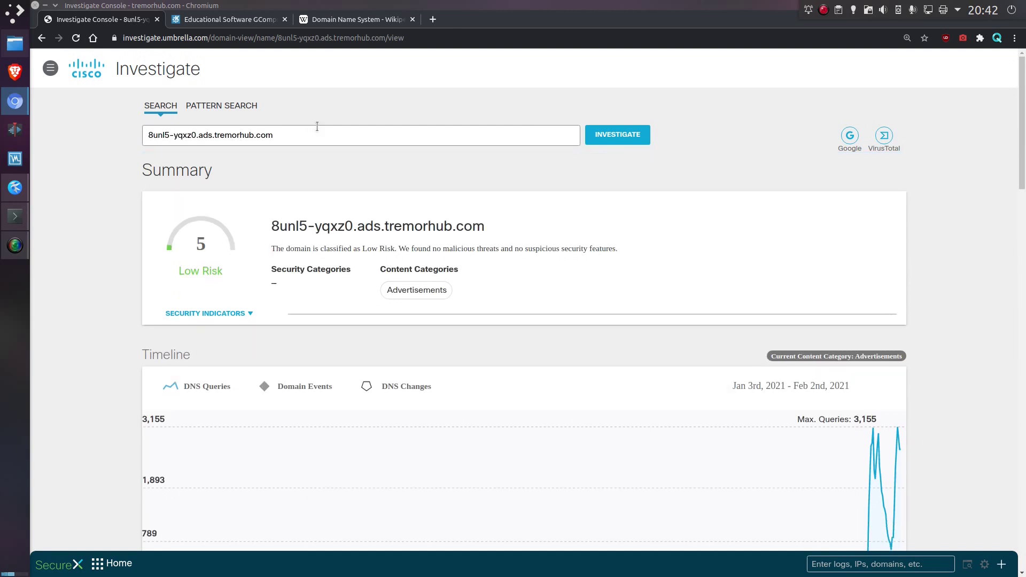
Scroll through the 8unl5-yqxz0 report's Summary, Timeline, DNS Resolution and WHOIS, then select the searched domain
scroll(379, 251, down, 4)
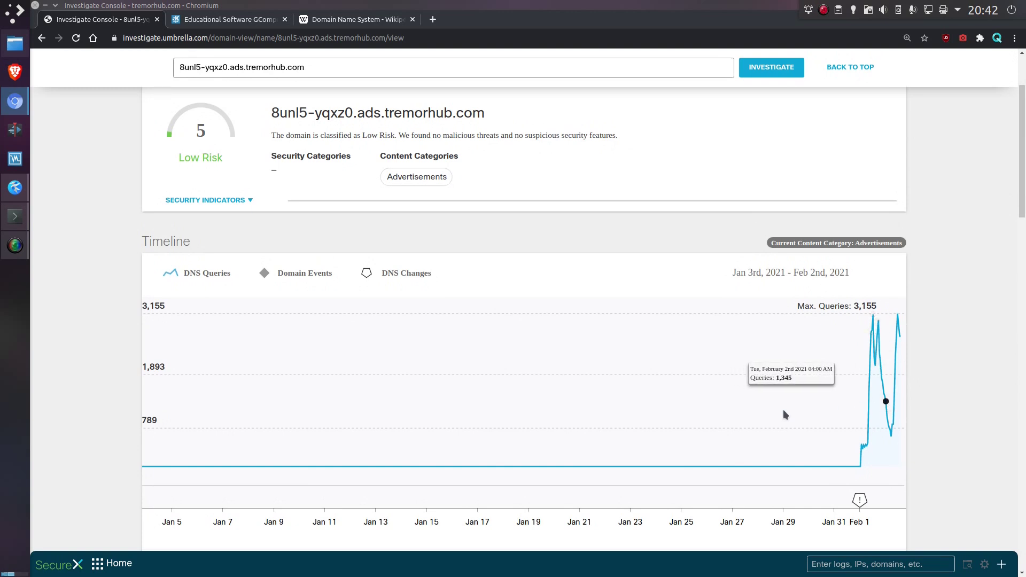
scroll(303, 324, down, 10)
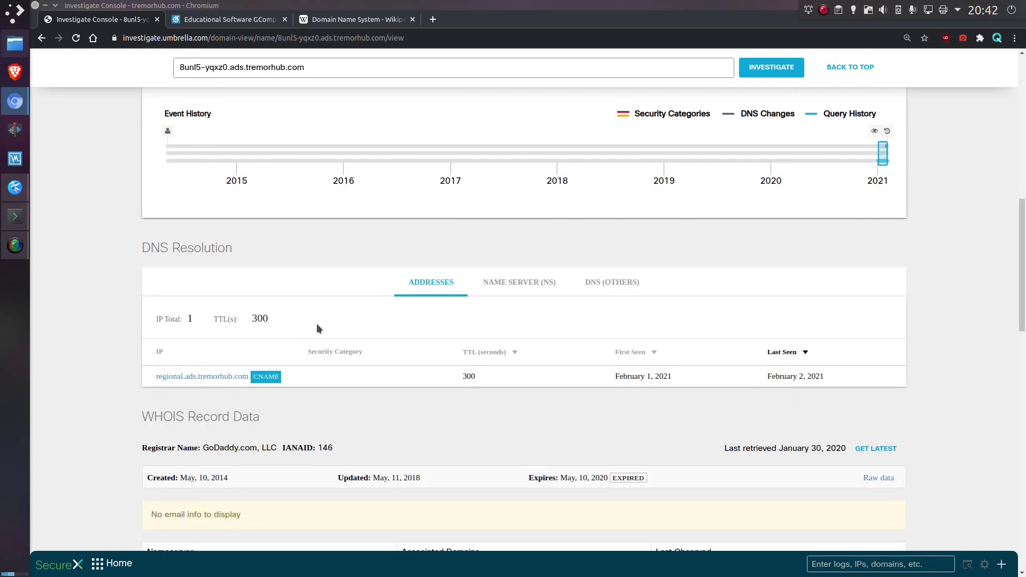
scroll(317, 325, down, 6)
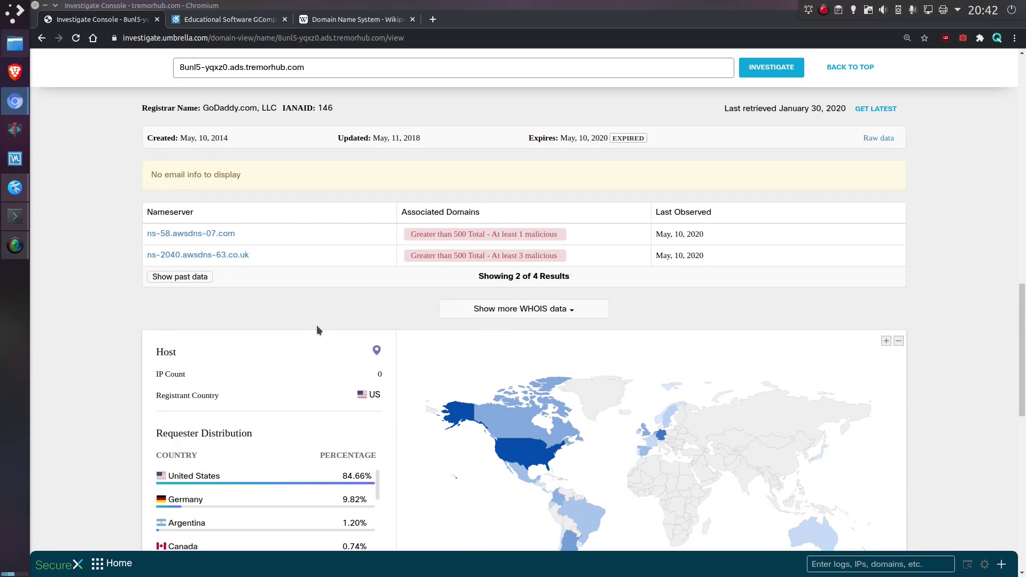
scroll(316, 325, down, 5)
scroll(306, 296, up, 20)
click(322, 129)
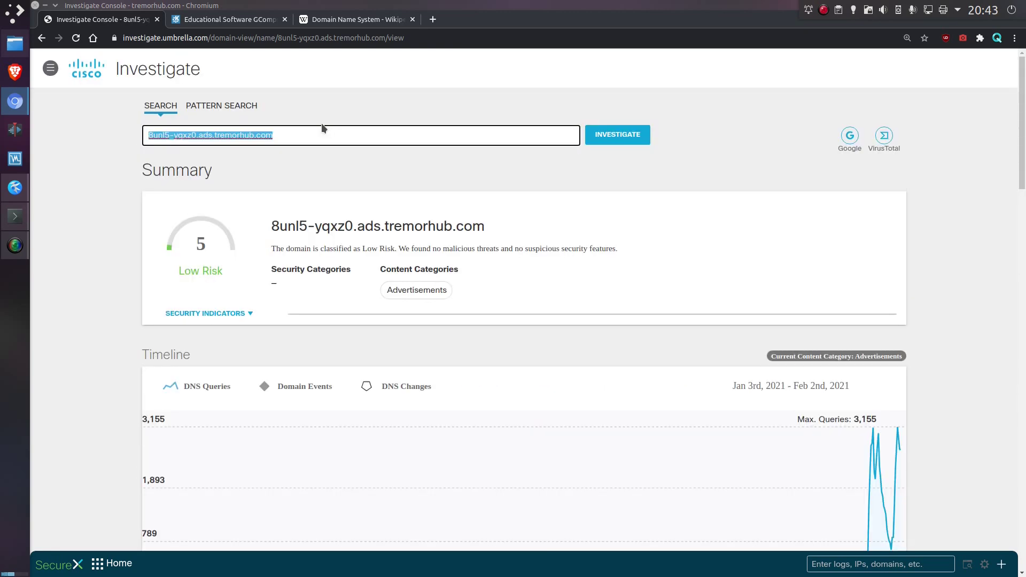
Search v6lvs.com and check its DNS resolution to 0:0:0:0:0:0:0:1 and 127.0.0.1
text(v6lvs.com)
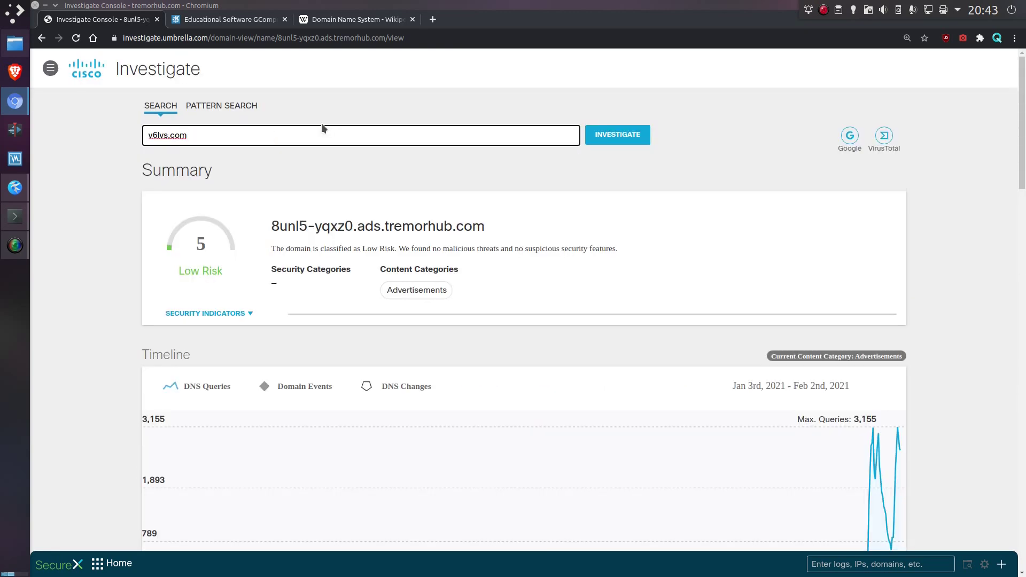
key(Return)
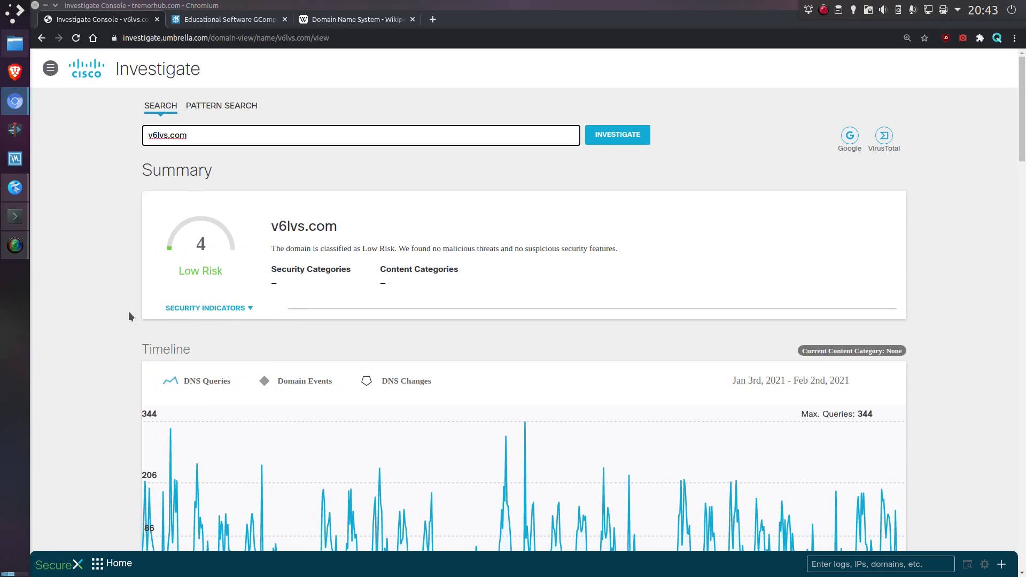
scroll(128, 311, down, 4)
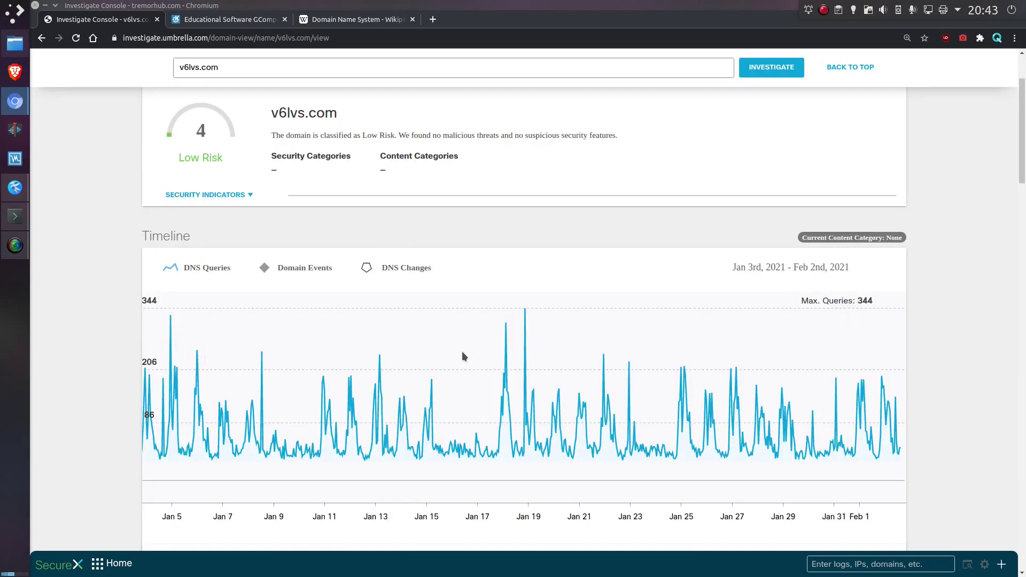
scroll(565, 367, down, 10)
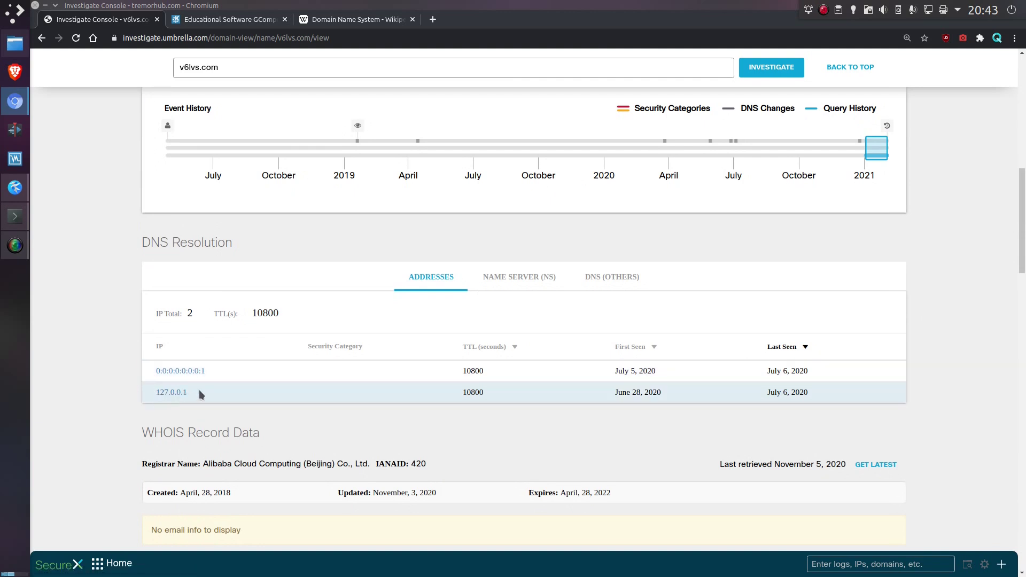
click(15, 216)
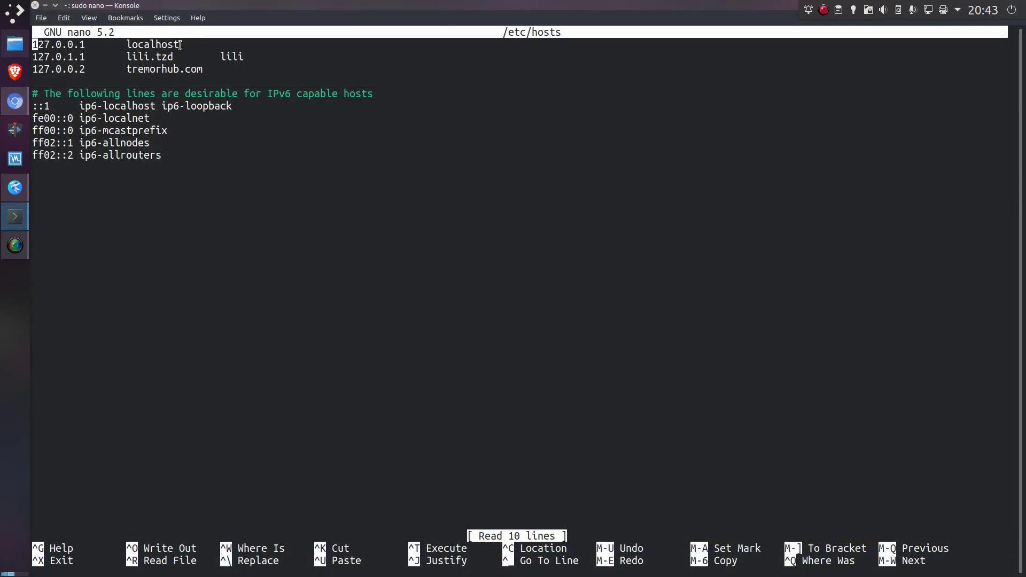
drag(170, 43, 31, 37)
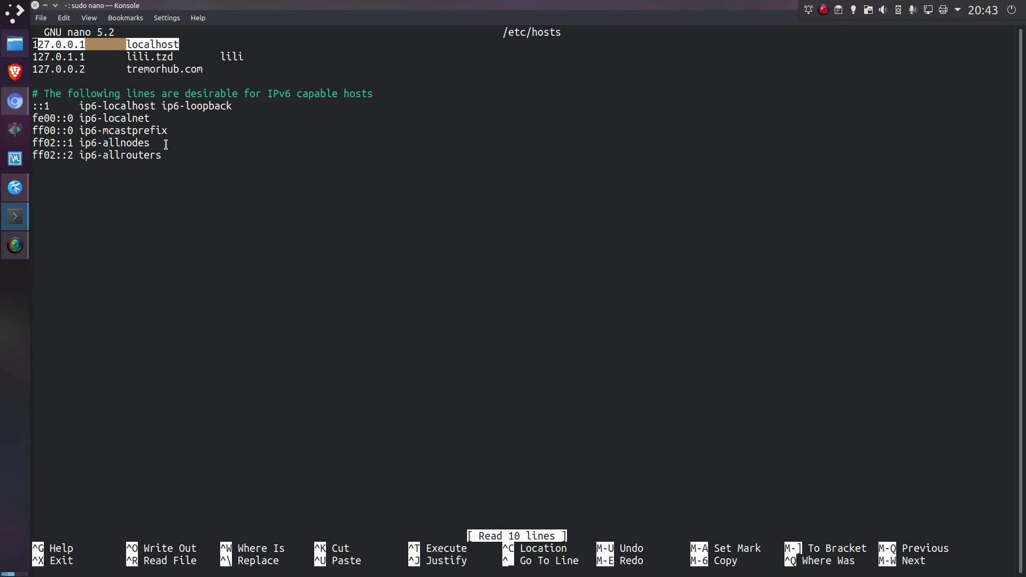
click(217, 228)
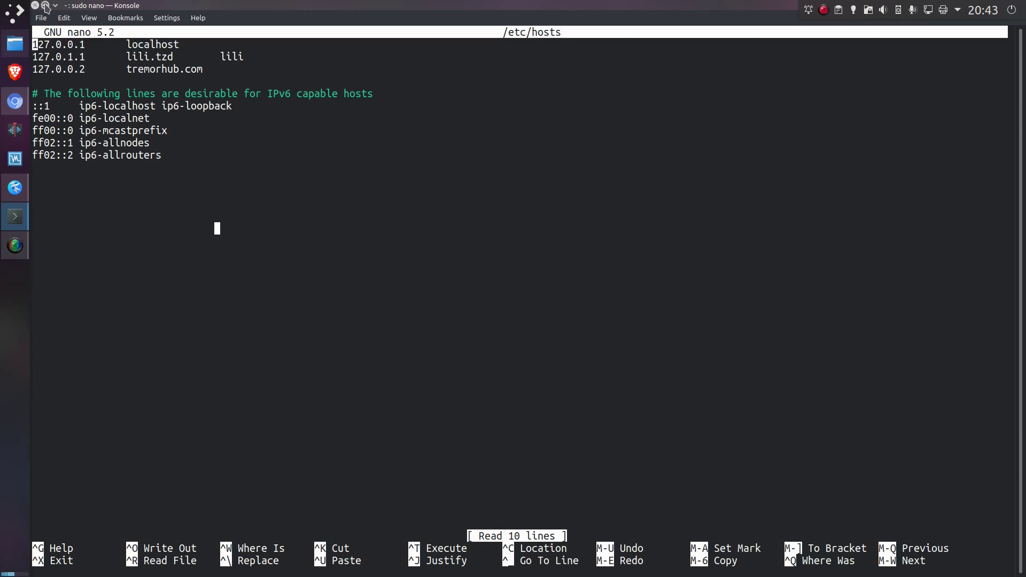
click(45, 6)
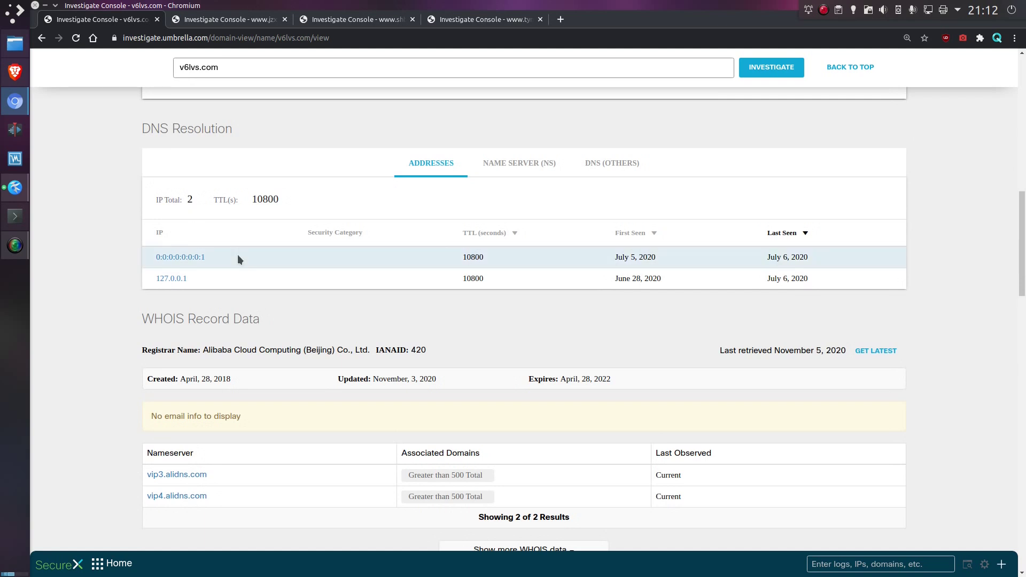
click(247, 62)
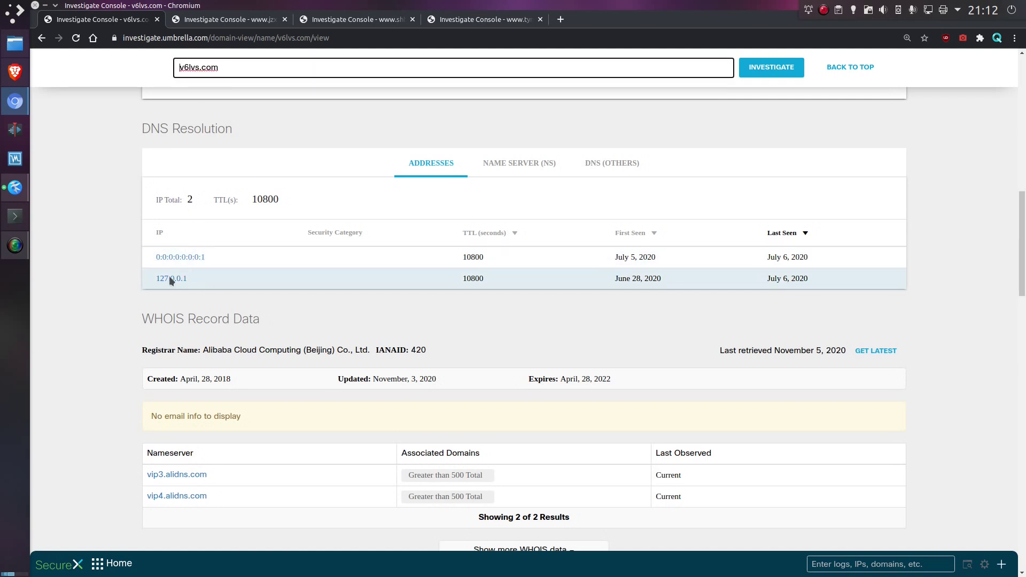
scroll(142, 352, down, 15)
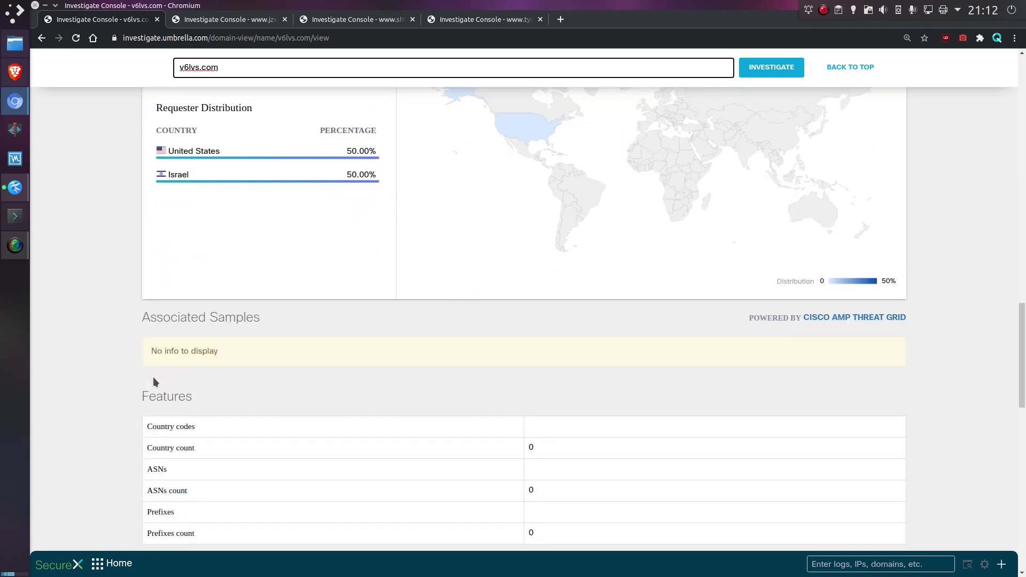
scroll(155, 383, down, 5)
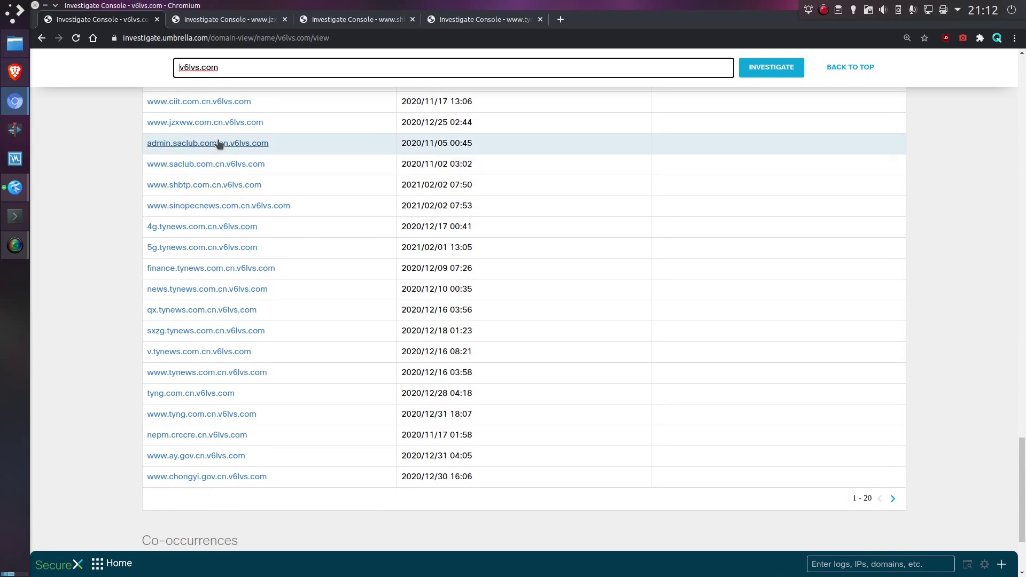
click(895, 499)
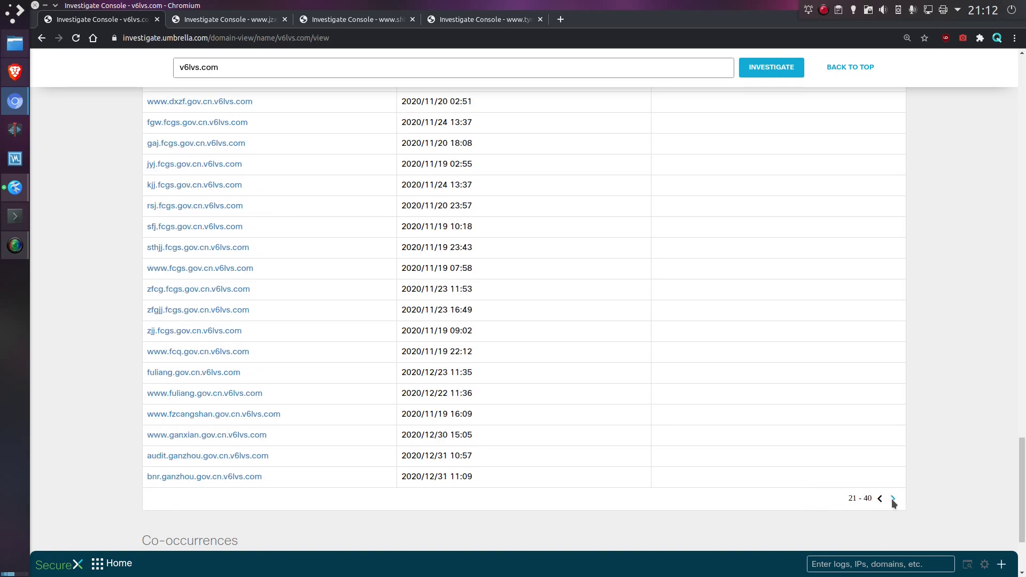
click(891, 499)
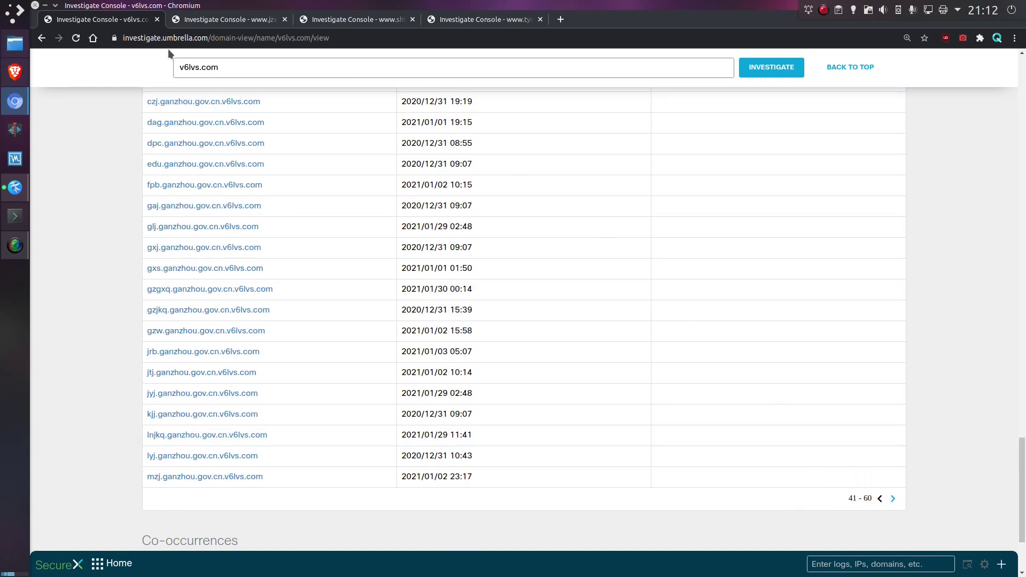
click(190, 26)
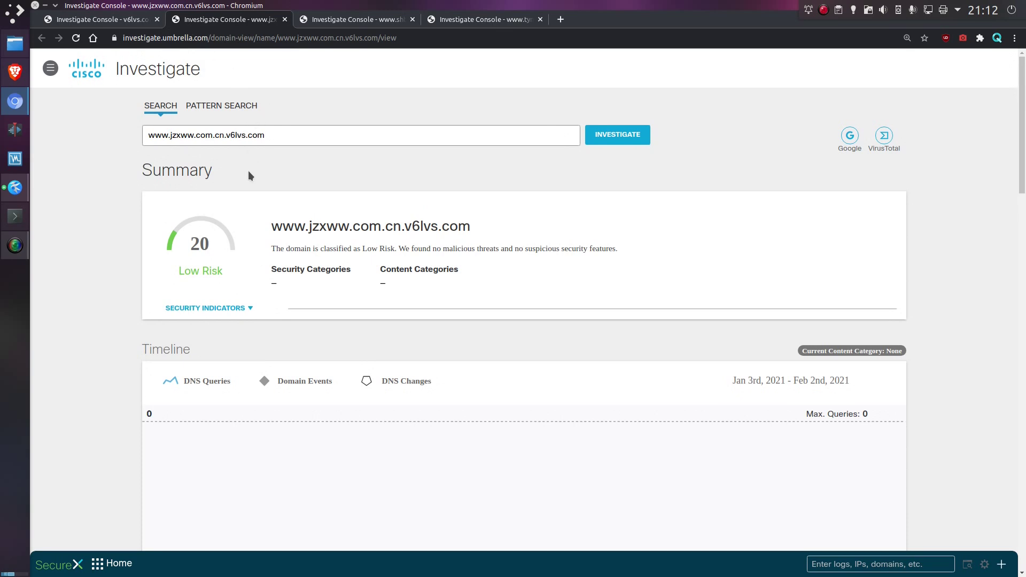
scroll(143, 316, down, 10)
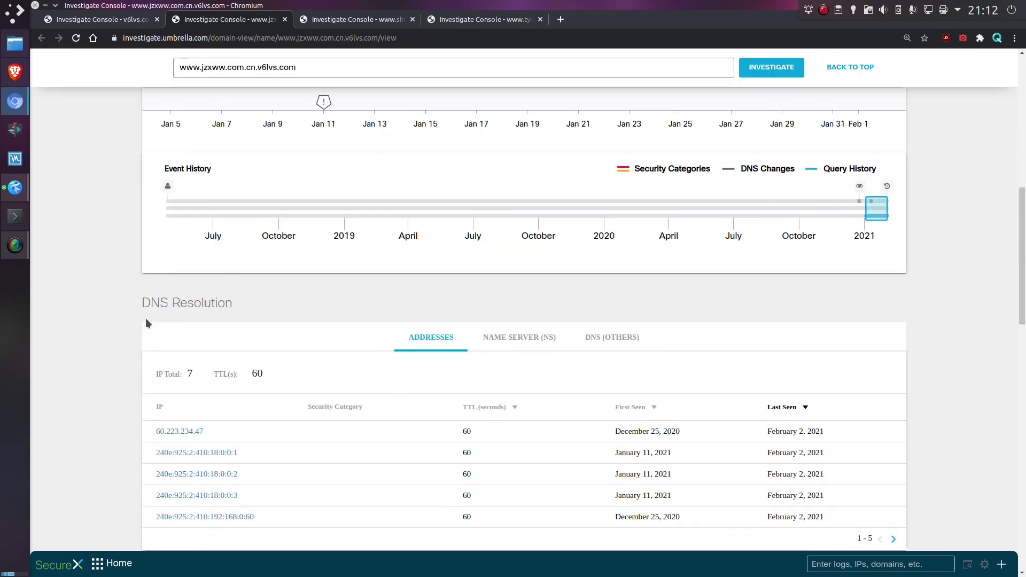
scroll(146, 318, down, 2)
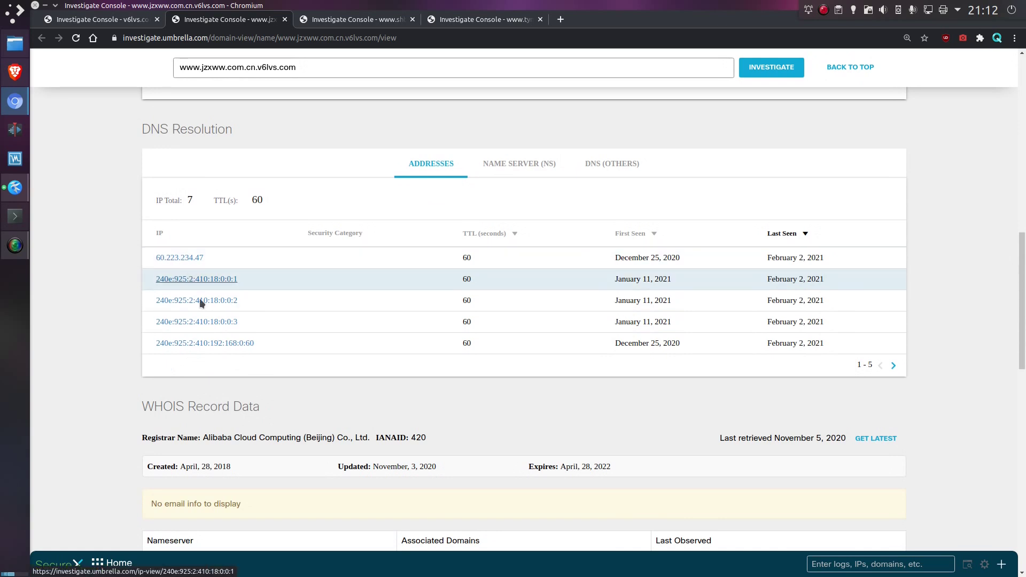
key(ctrl+Tab)
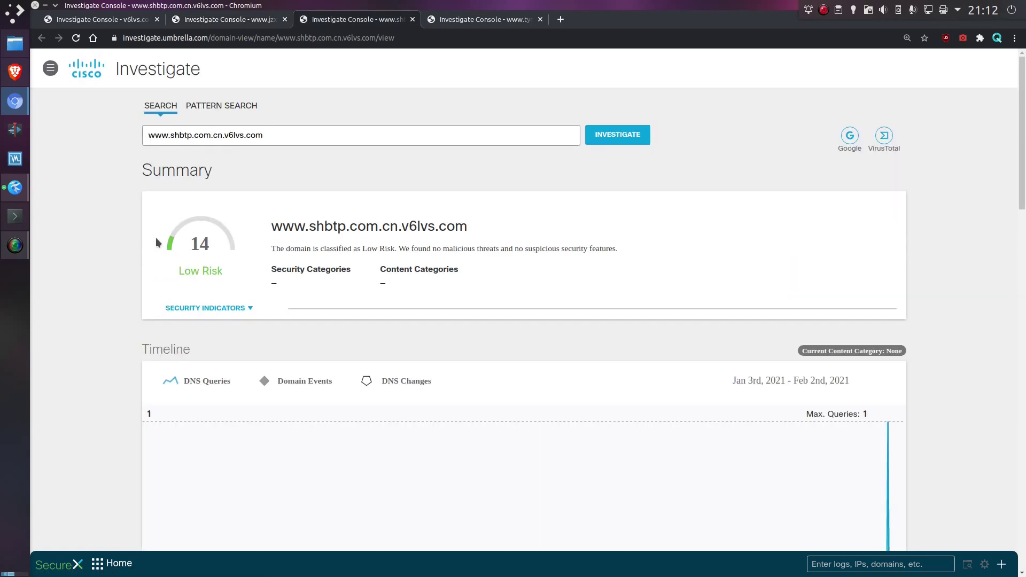
scroll(111, 357, down, 6)
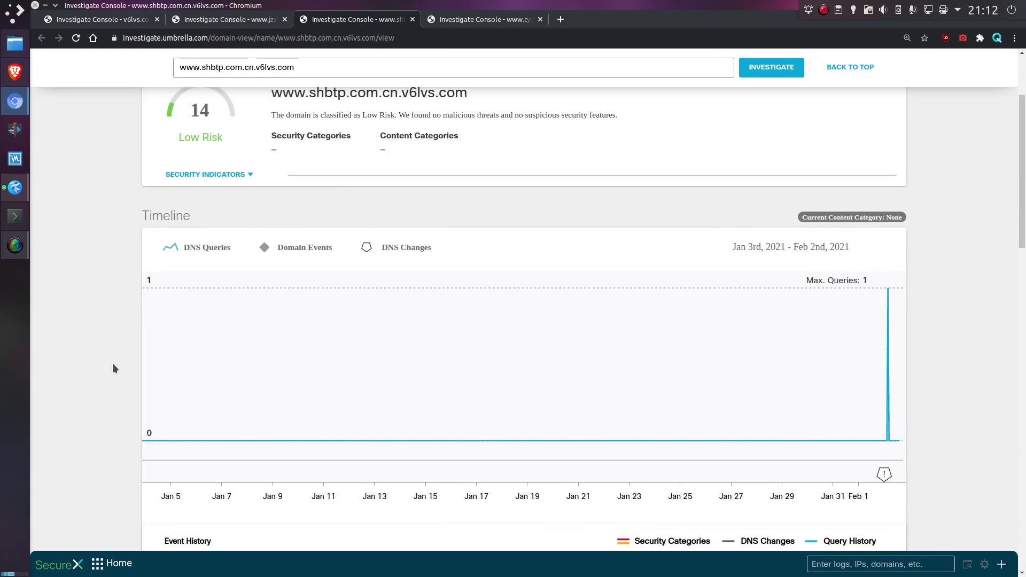
scroll(138, 382, down, 4)
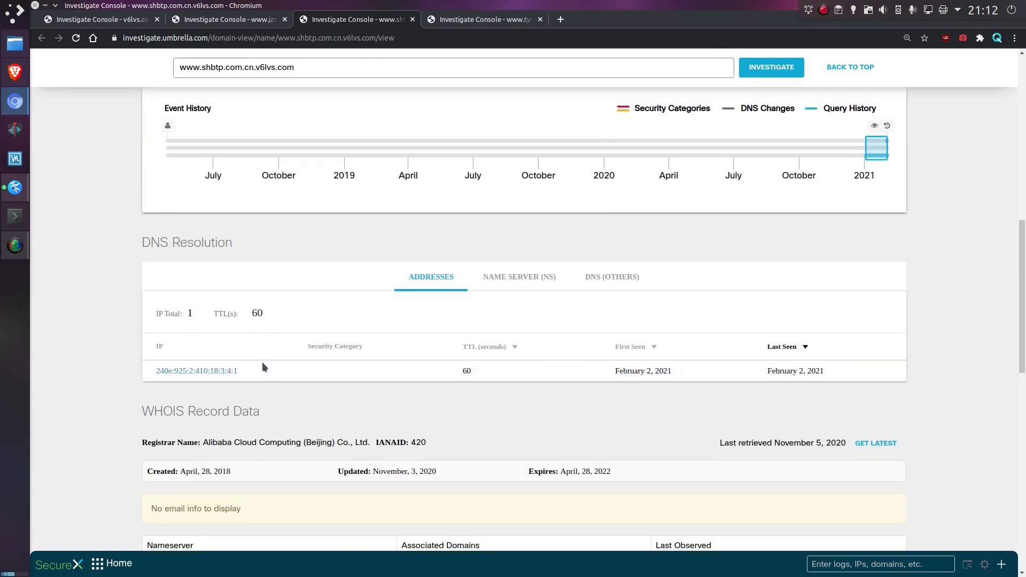
click(454, 19)
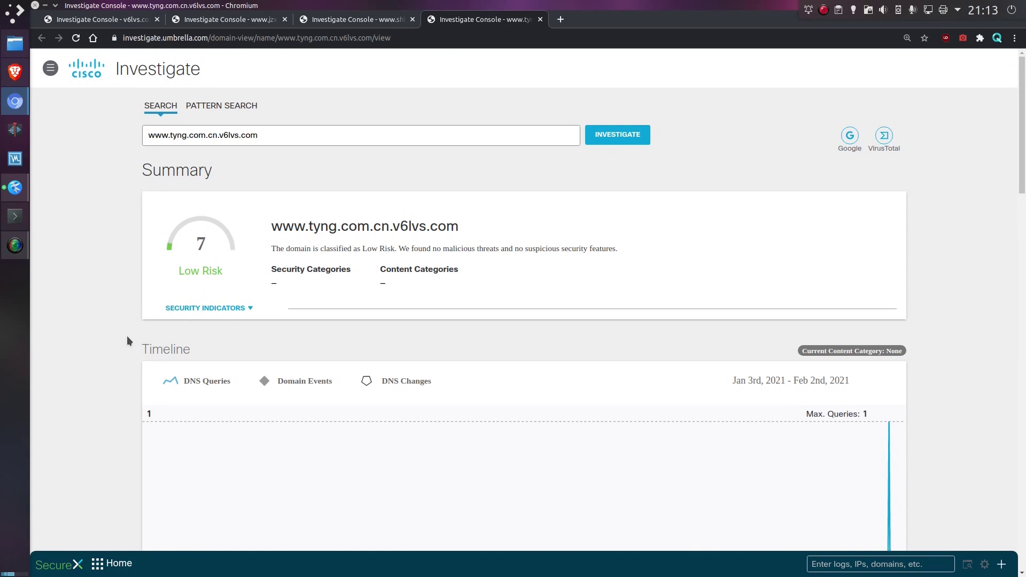
scroll(127, 341, down, 6)
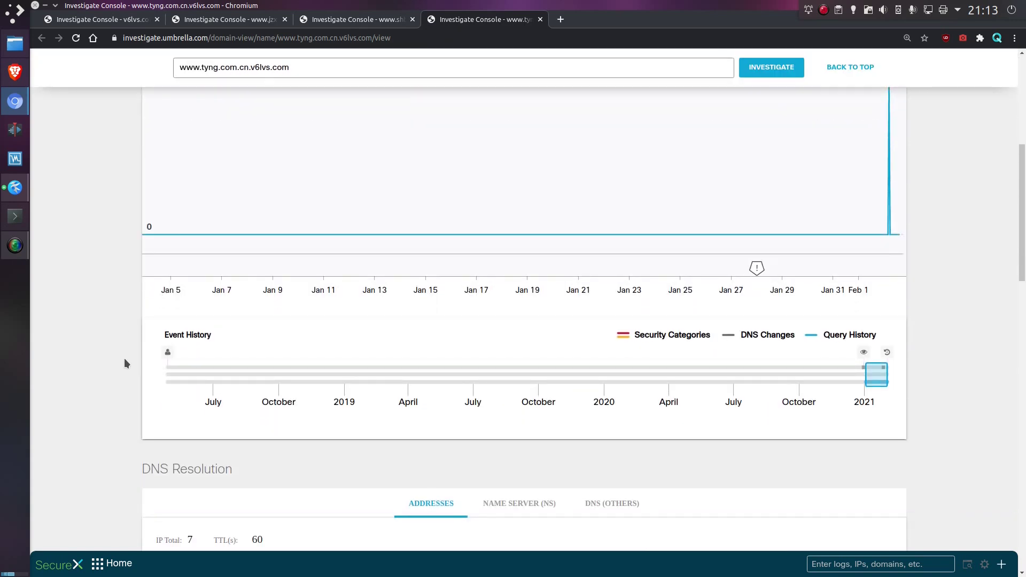
scroll(124, 364, down, 6)
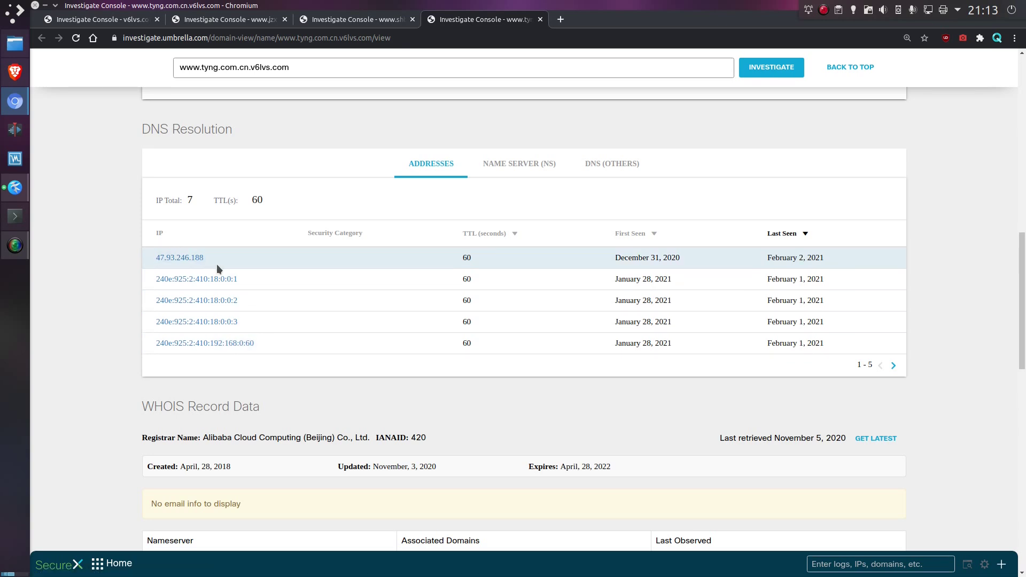
scroll(214, 327, down, 6)
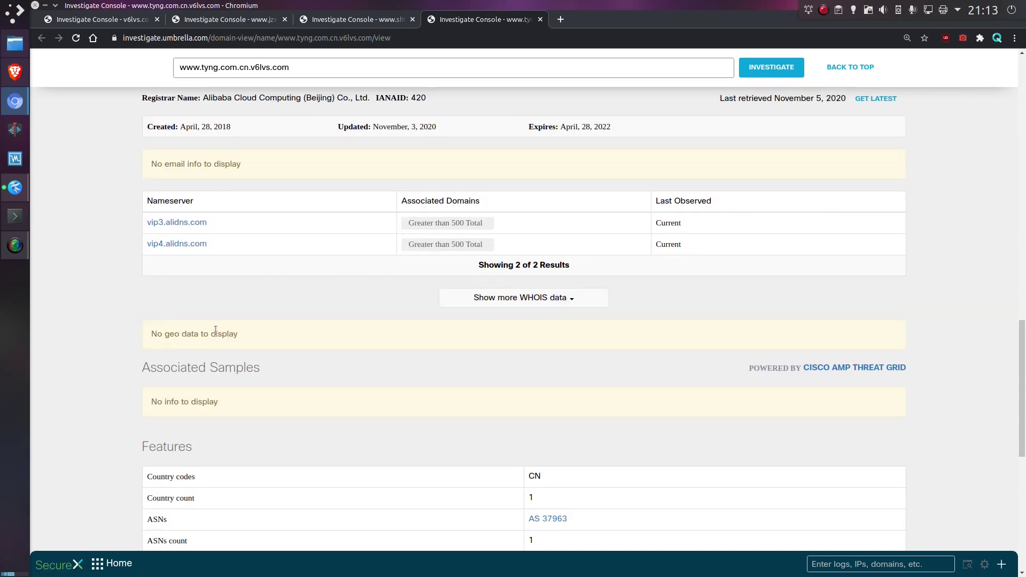
scroll(213, 337, down, 6)
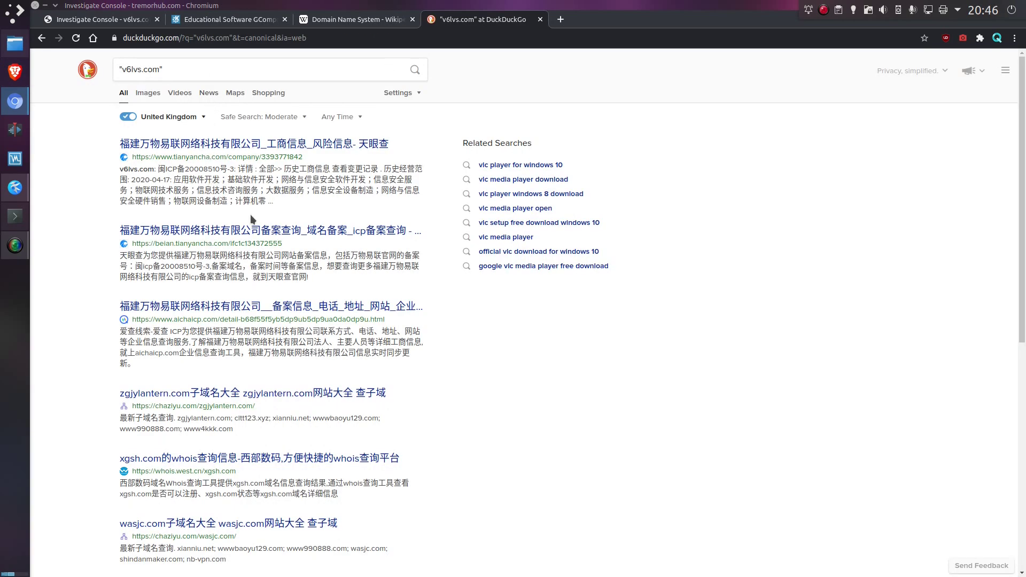
scroll(248, 214, down, 7)
scroll(260, 224, up, 7)
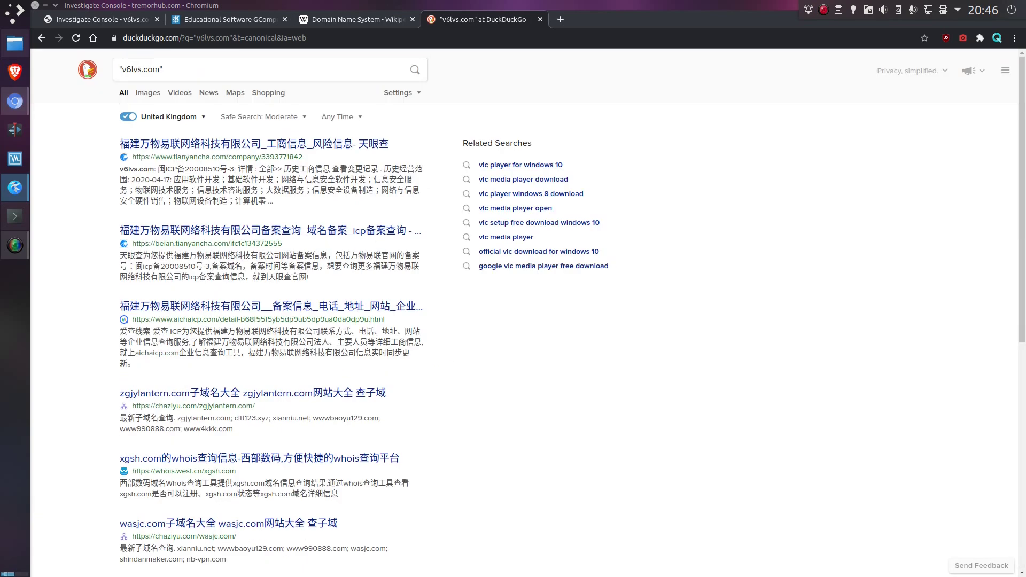
middle_click(253, 21)
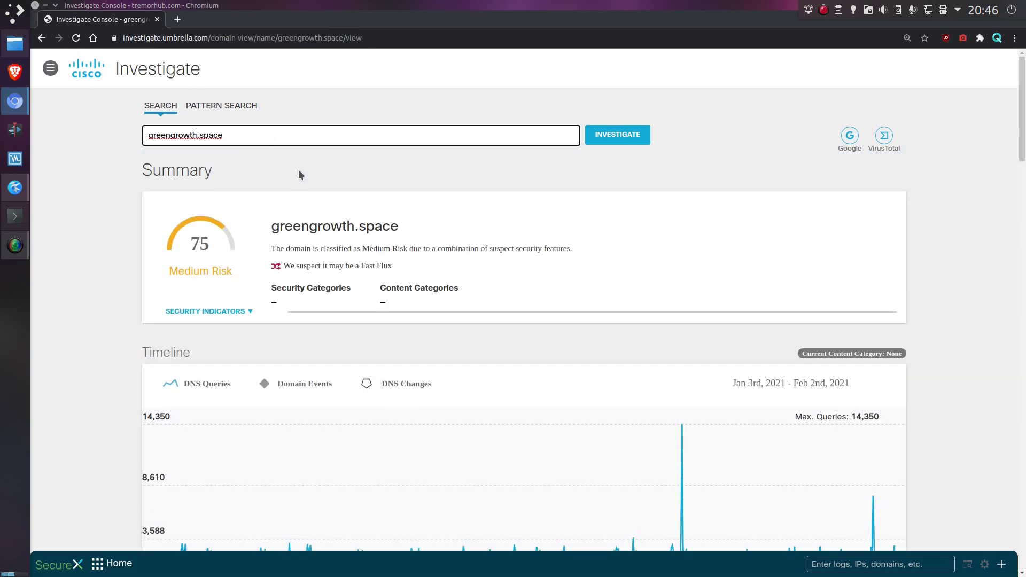
Scroll to greengrowth.space's Subdomains table and select the first subdomain's full name
scroll(299, 174, down, 10)
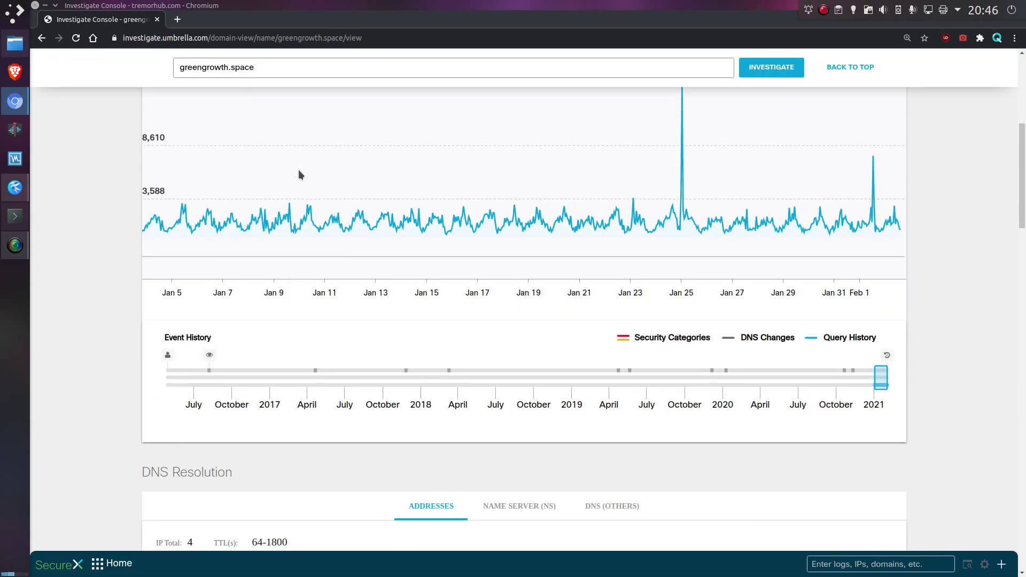
scroll(300, 176, down, 14)
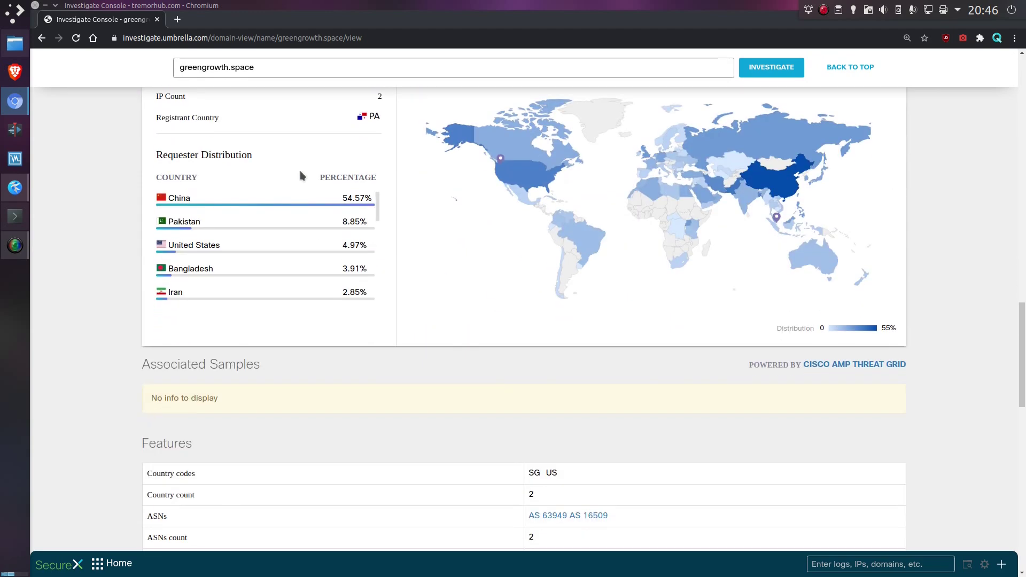
scroll(300, 176, down, 8)
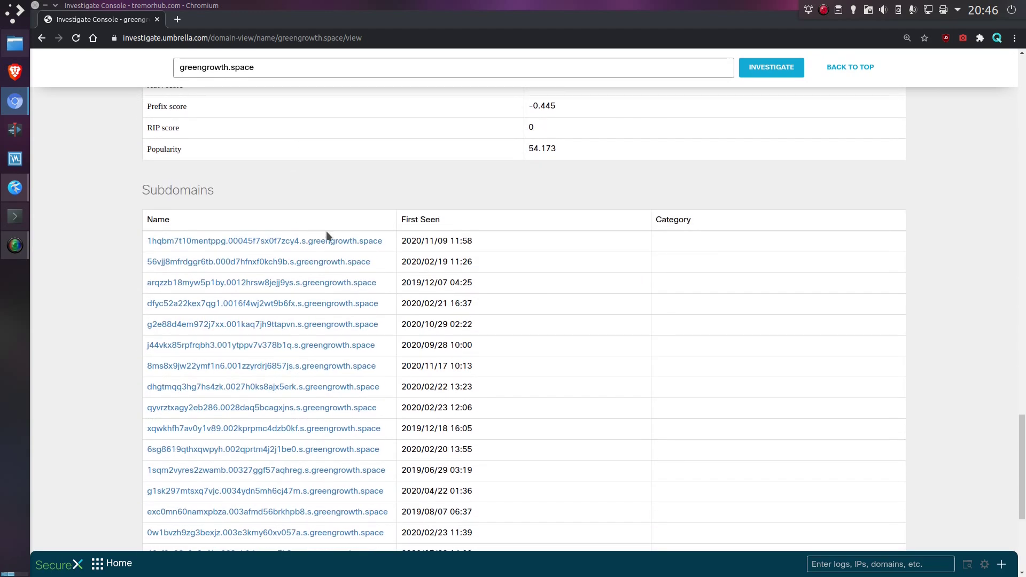
drag(384, 241, 145, 245)
key(ctrl+c)
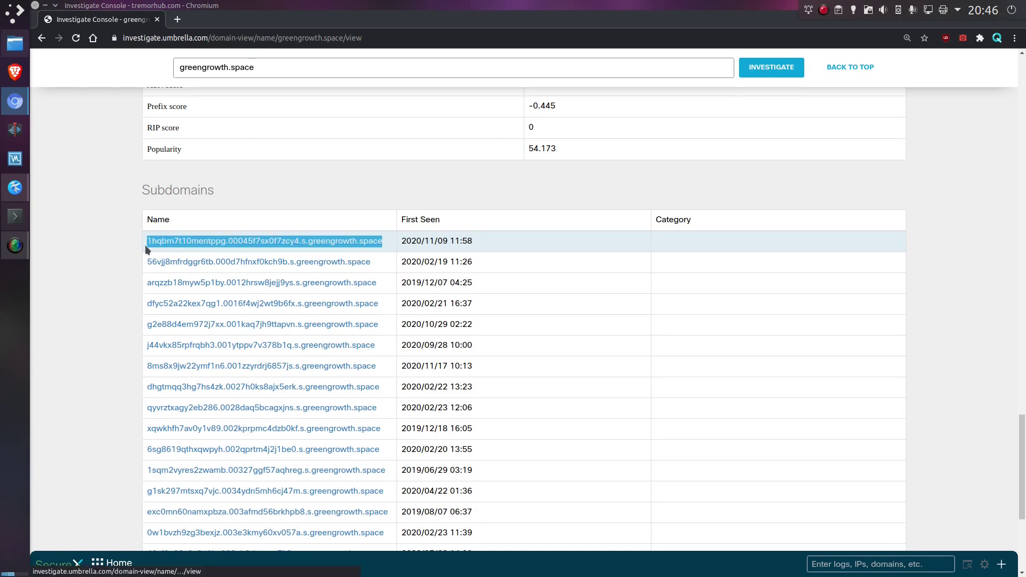
Paste 1hqbm7t10mentppg.00045f7sx0f7zcy4.s.greengrowth.space onto line 1 of the maximized Kate document, then minimize Kate
mouse_move(15, 187)
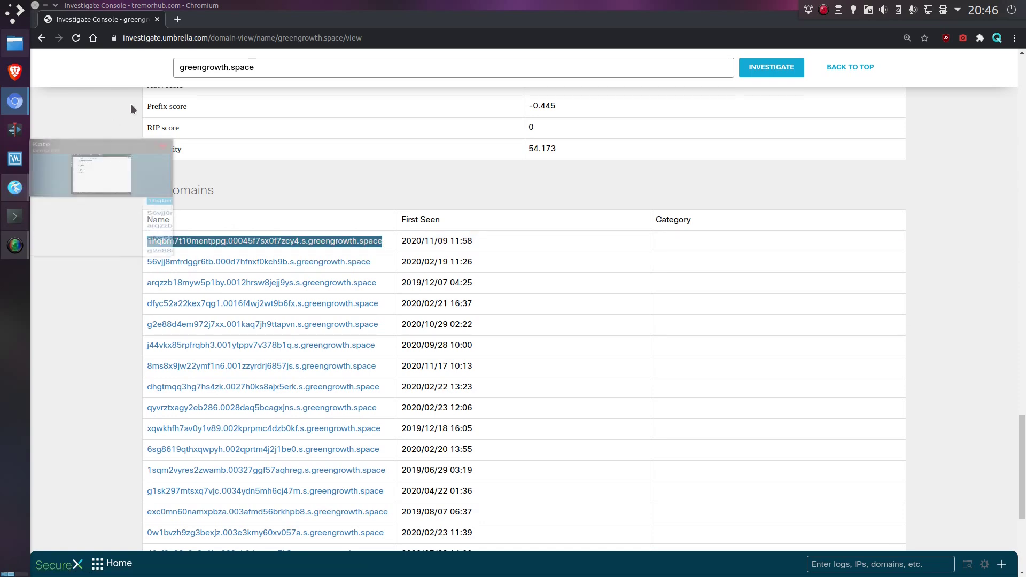
click(15, 187)
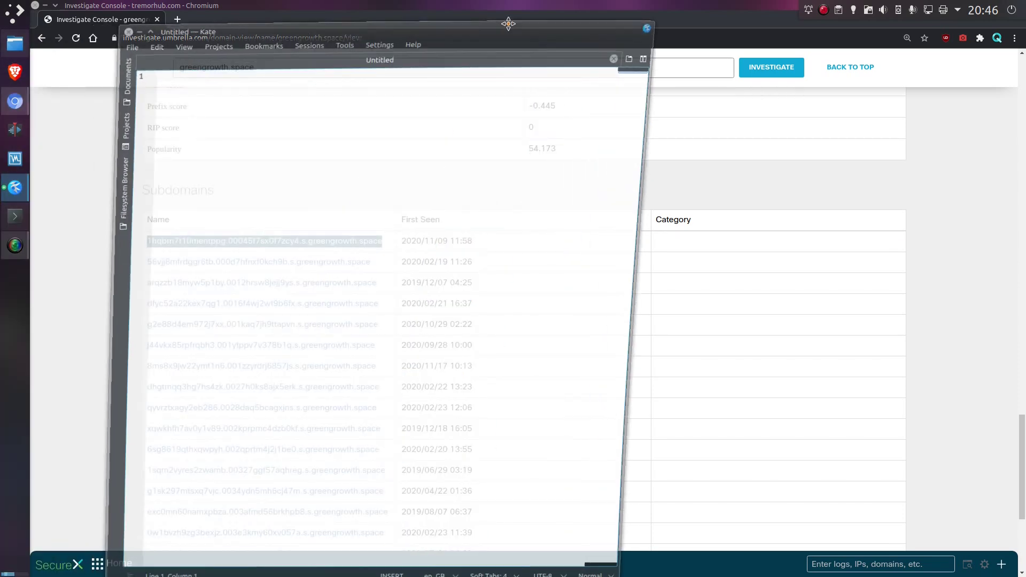
double_click(510, 5)
key(ctrl+v)
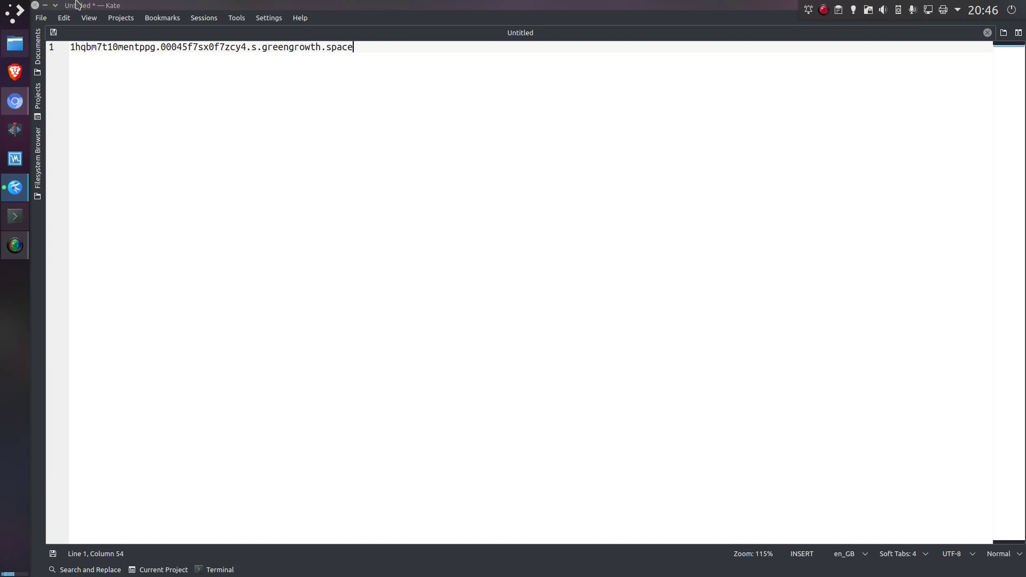
click(51, 5)
Look up longabeach.com in Investigate and scroll to its Subdomains table
click(274, 66)
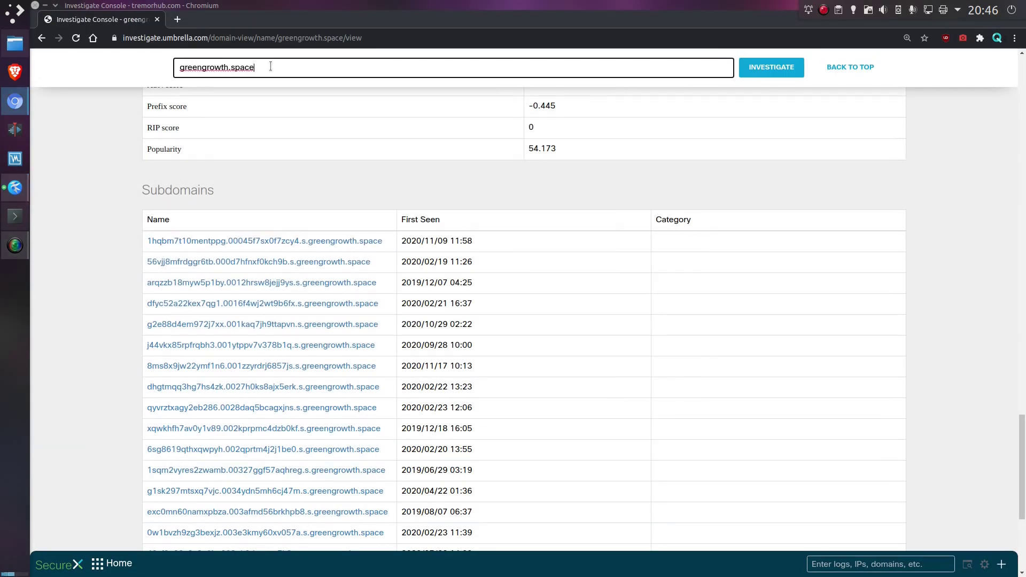
key(ctrl+a)
text(longabeach.com)
key(Return)
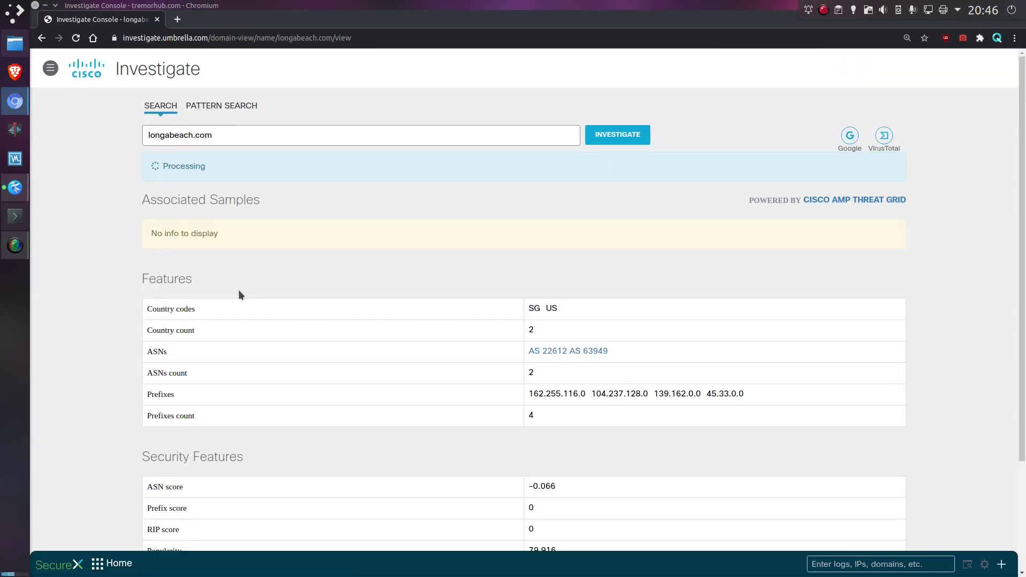
scroll(252, 277, down, 5)
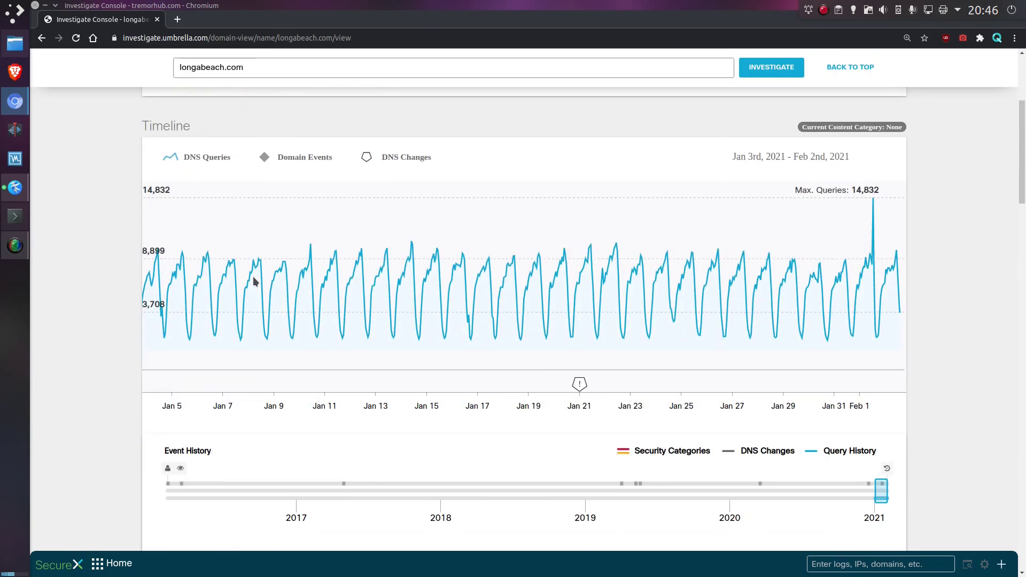
scroll(284, 326, down, 10)
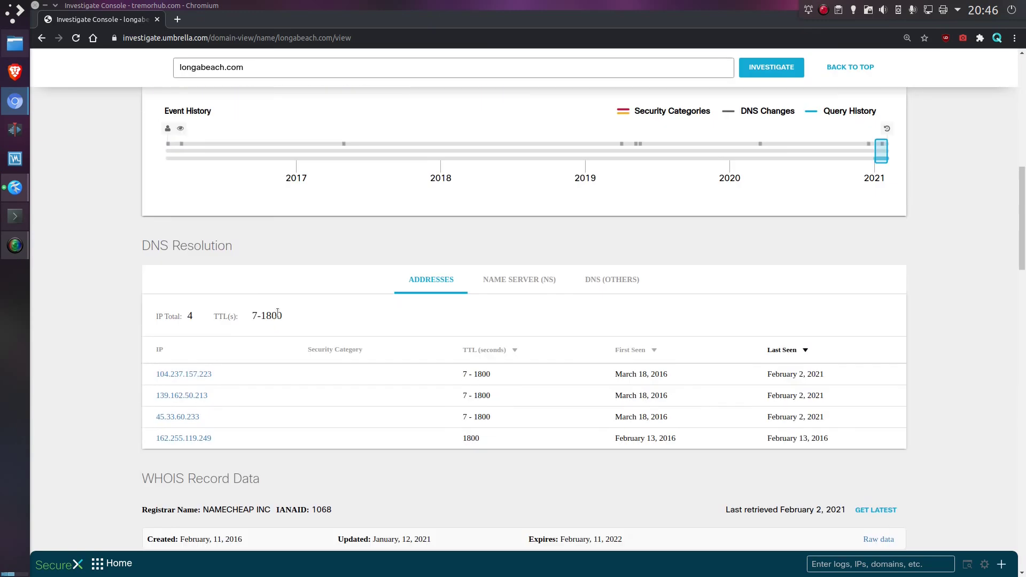
scroll(273, 314, down, 15)
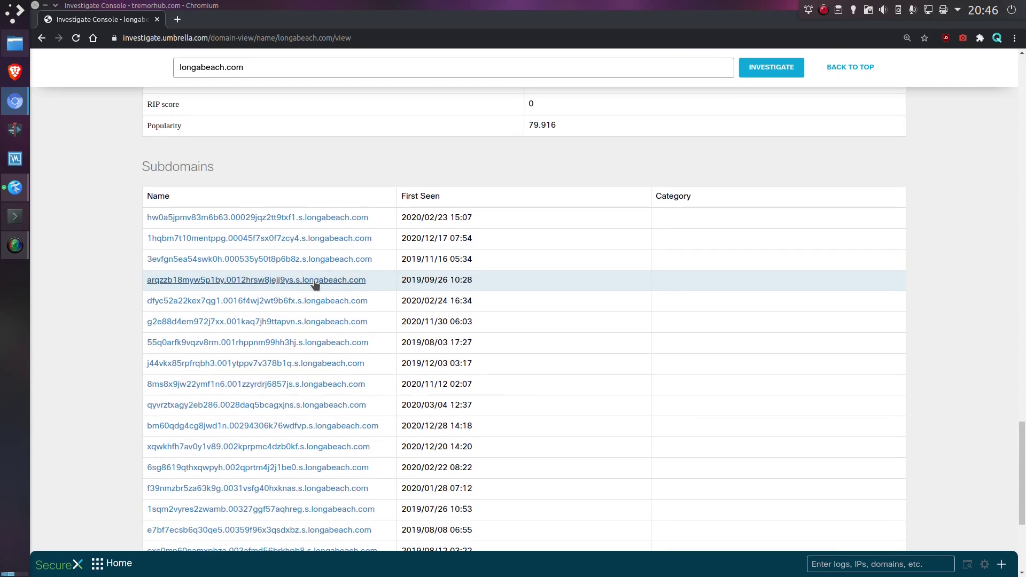
Add hw0a5jpmv83m6b63.00029jqz2tt9txf1.s.longabeach.com as line 2 of the Kate list
drag(368, 222, 145, 219)
key(ctrl+c)
key(alt+Tab)
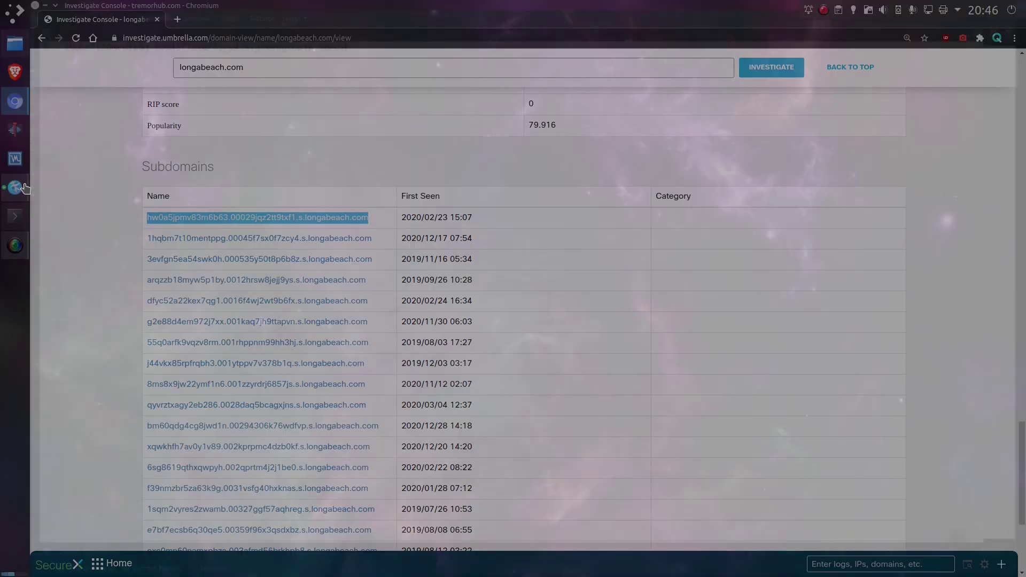
key(Return)
key(ctrl+v)
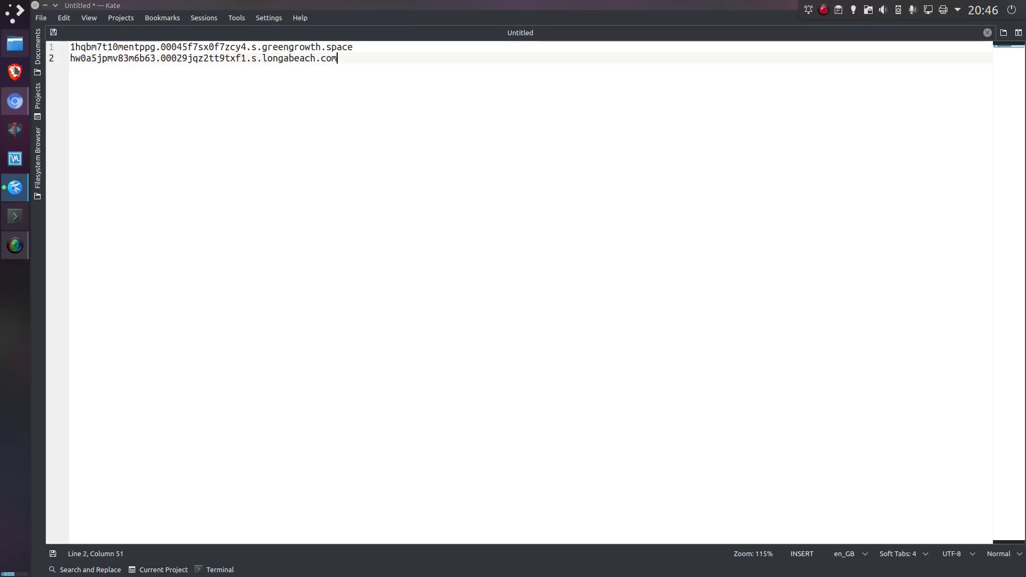
Look up magic1.info in Investigate and scroll to its Subdomains table
key(alt+Tab)
triple_click(304, 62)
text(magic1.info)
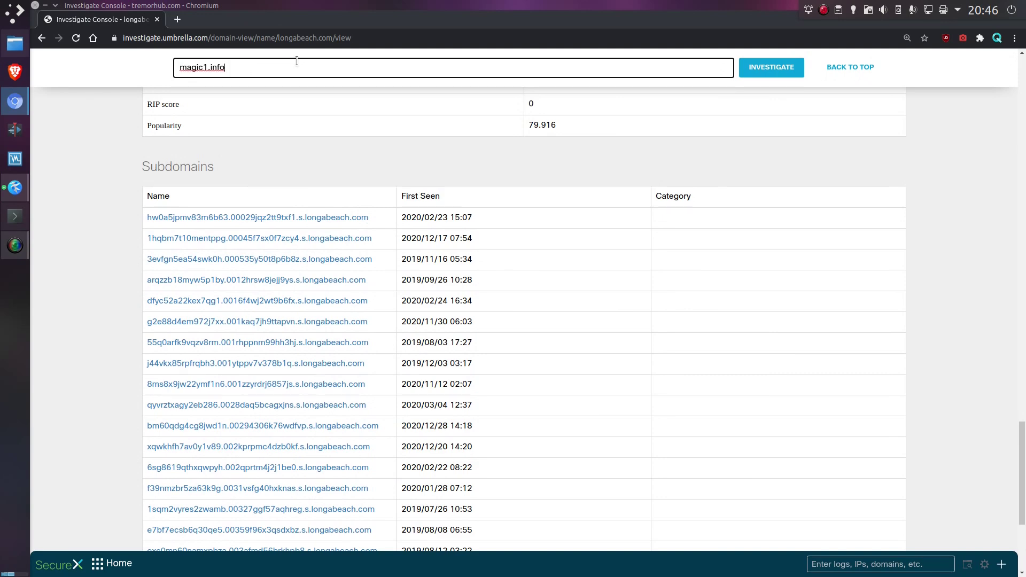
key(Return)
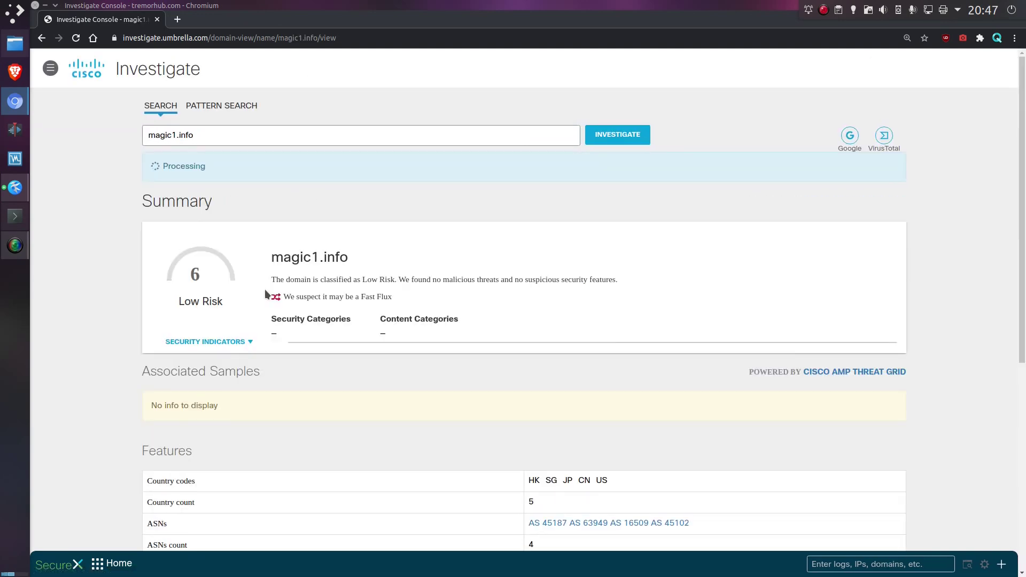
scroll(267, 295, down, 3)
scroll(268, 296, down, 2)
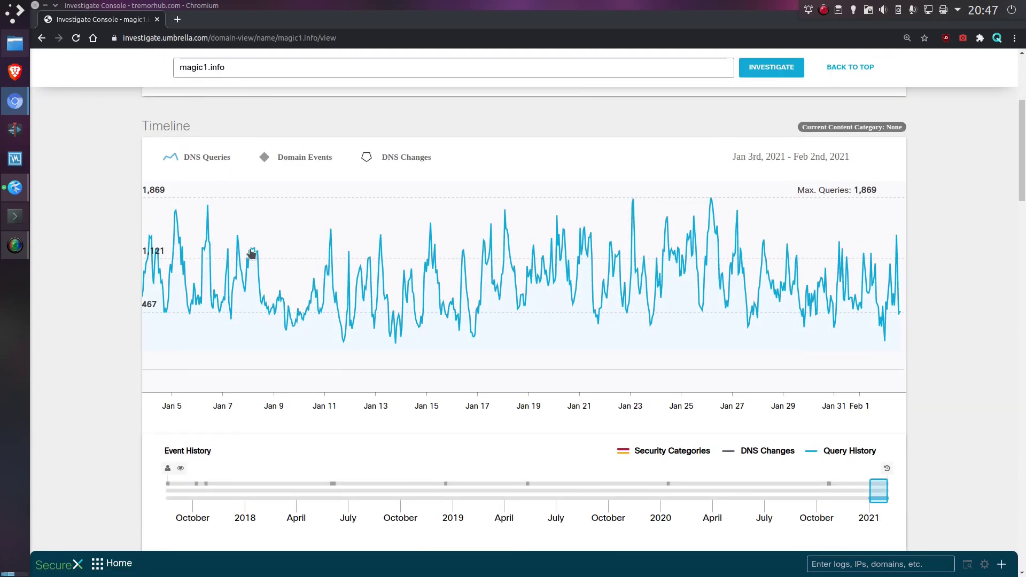
scroll(333, 351, down, 9)
scroll(332, 347, down, 20)
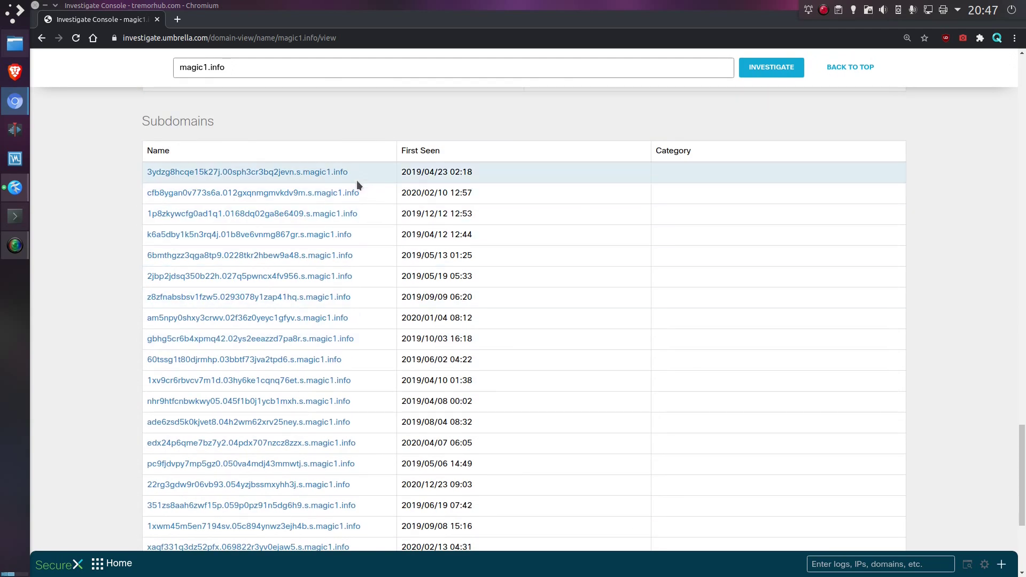
Add 3ydzg8hcqe15k27j.00sph3cr3bq2jevn.s.magic1.info as line 3 of the Kate list
drag(335, 169, 133, 171)
key(ctrl+c)
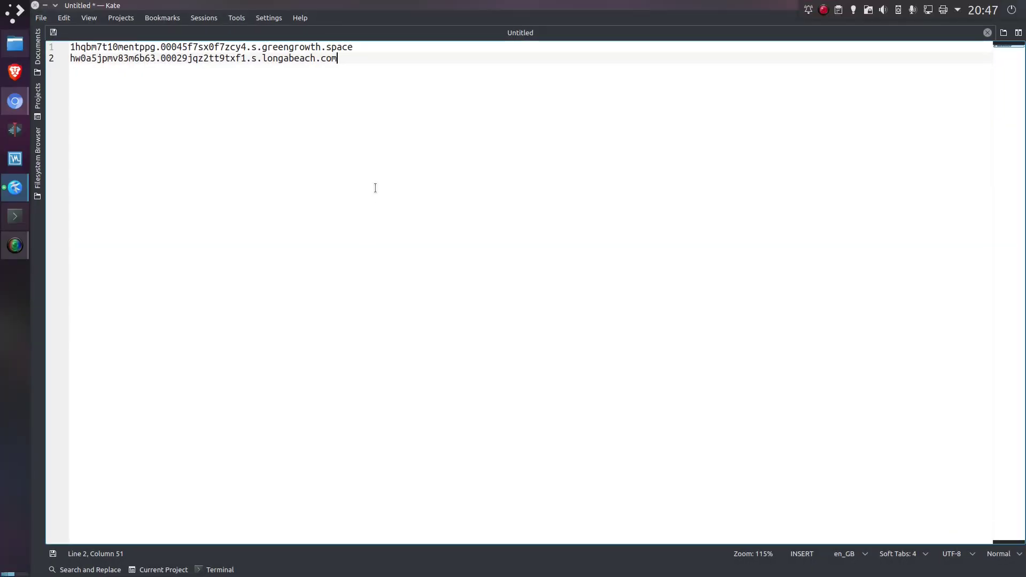
key(Return)
key(ctrl+v)
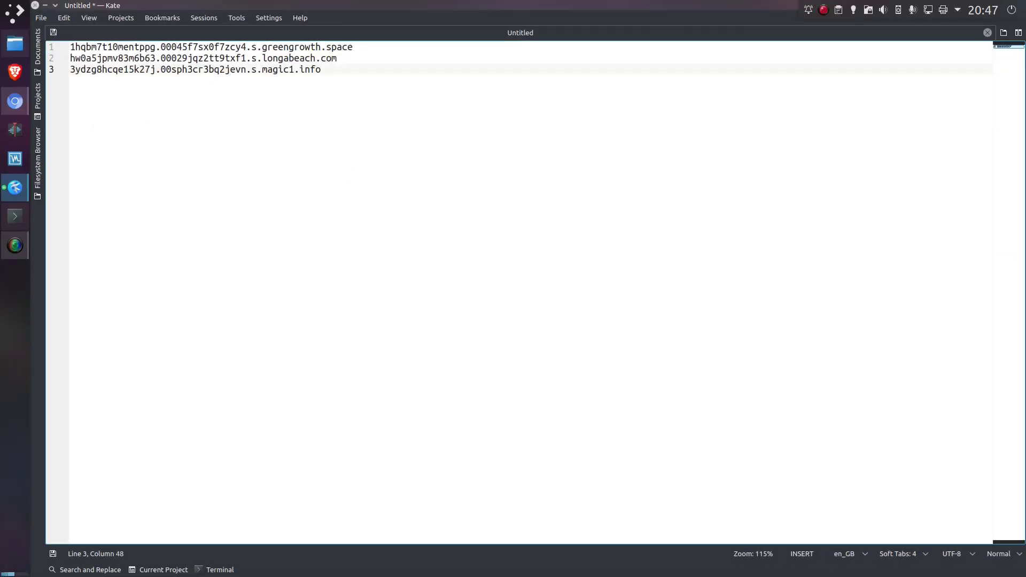
click(46, 5)
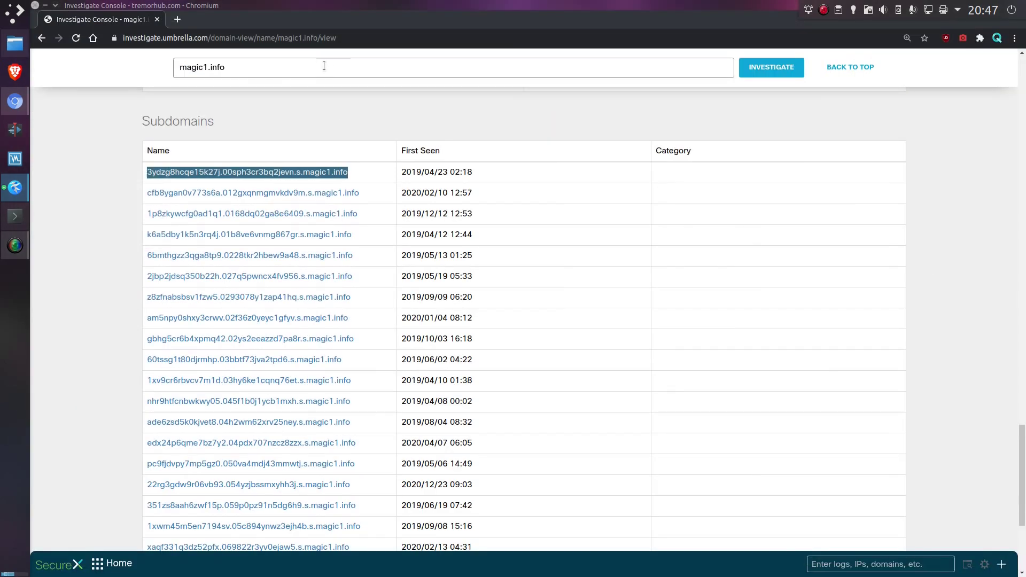
Look up nanogardens.tech in Investigate and scroll to its Subdomains table
triple_click(328, 64)
text(nanogardens.tech)
key(Return)
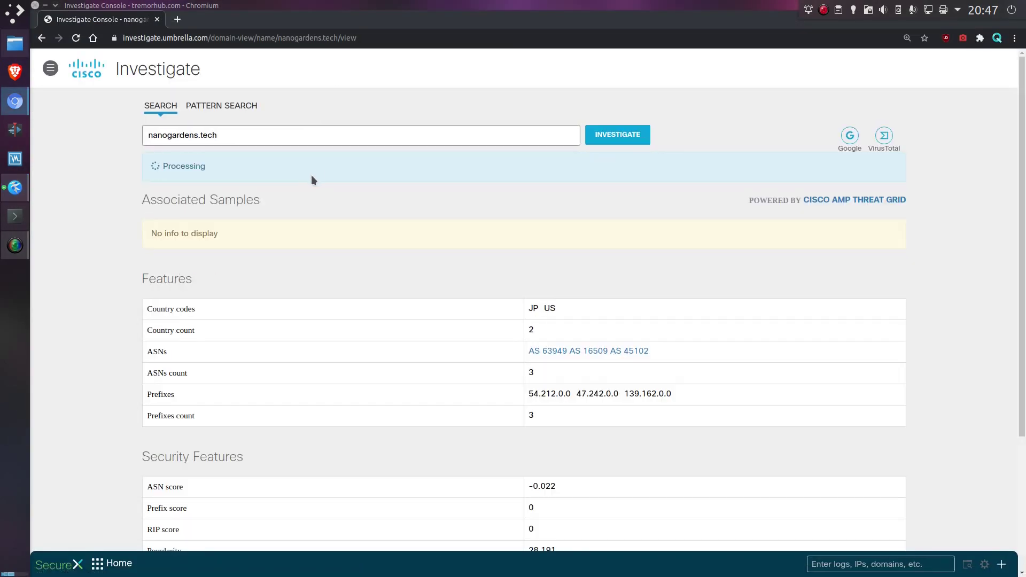
scroll(333, 178, down, 8)
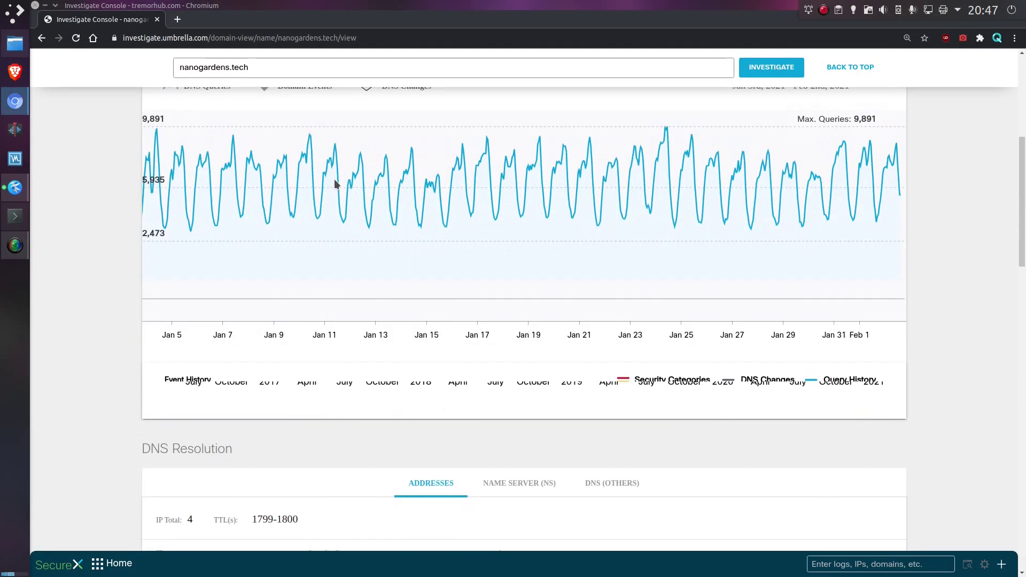
scroll(337, 183, up, 4)
scroll(416, 303, down, 12)
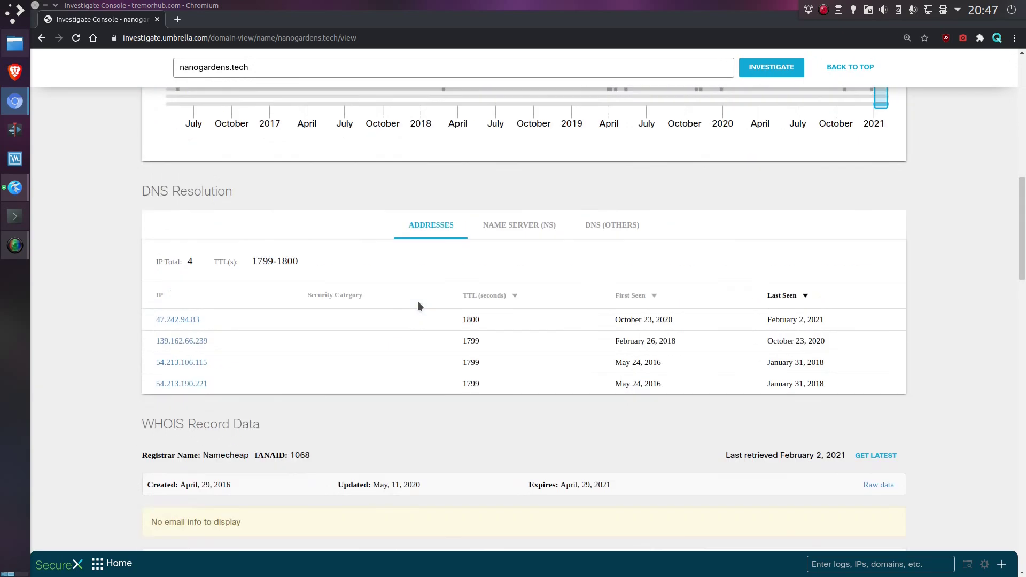
scroll(418, 300, down, 15)
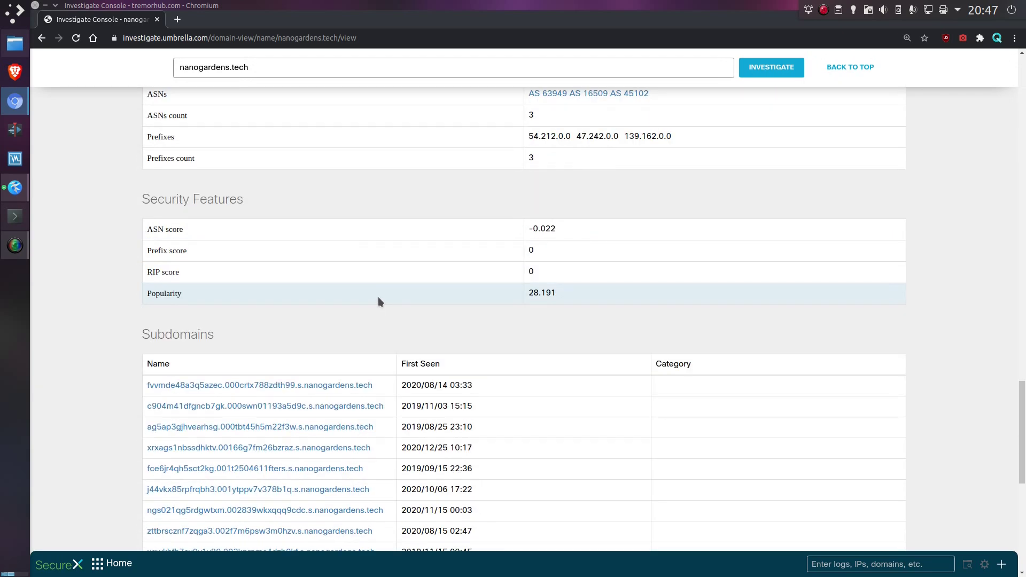
Add fvvmde48a3q5azec.000crtx788zdth99.s.nanogardens.tech as line 4 of the Kate list
drag(377, 274, 148, 274)
key(ctrl+c)
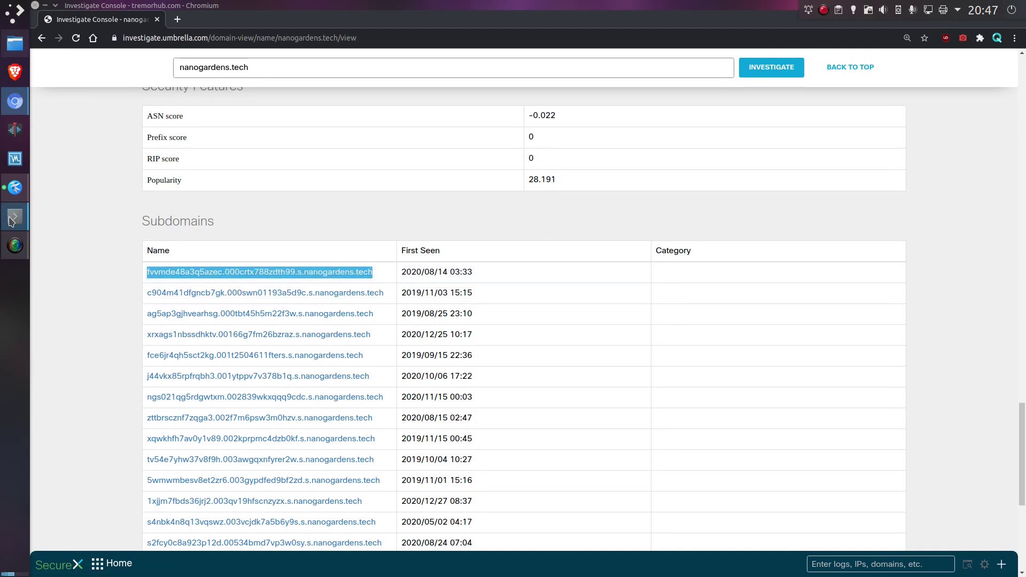
mouse_move(14, 193)
click(101, 245)
key(Return)
key(ctrl+v)
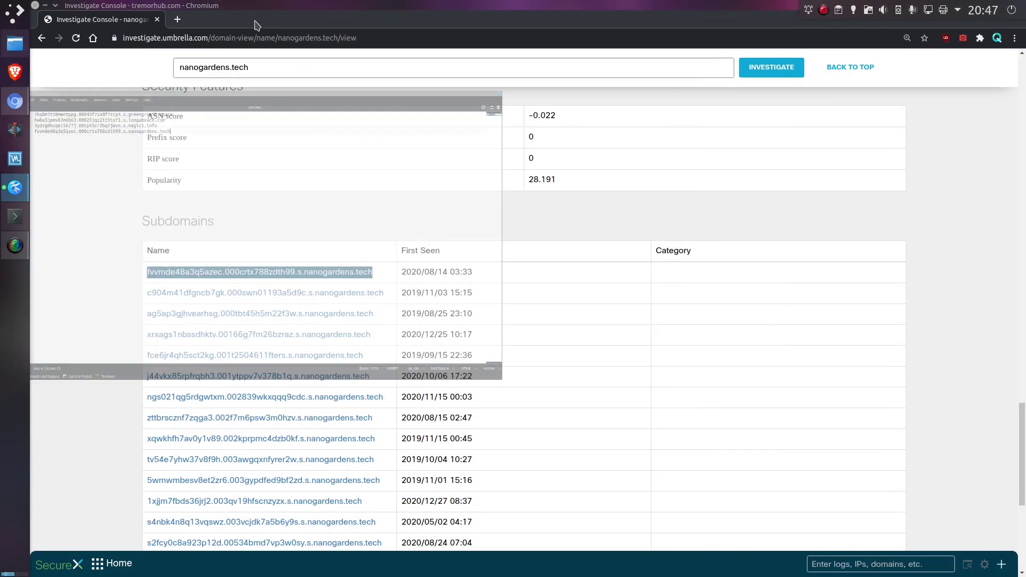
Search Investigate for openair.pw and scroll down to its subdomain list
key(alt+Tab)
triple_click(256, 60)
text(openair.pw)
key(Return)
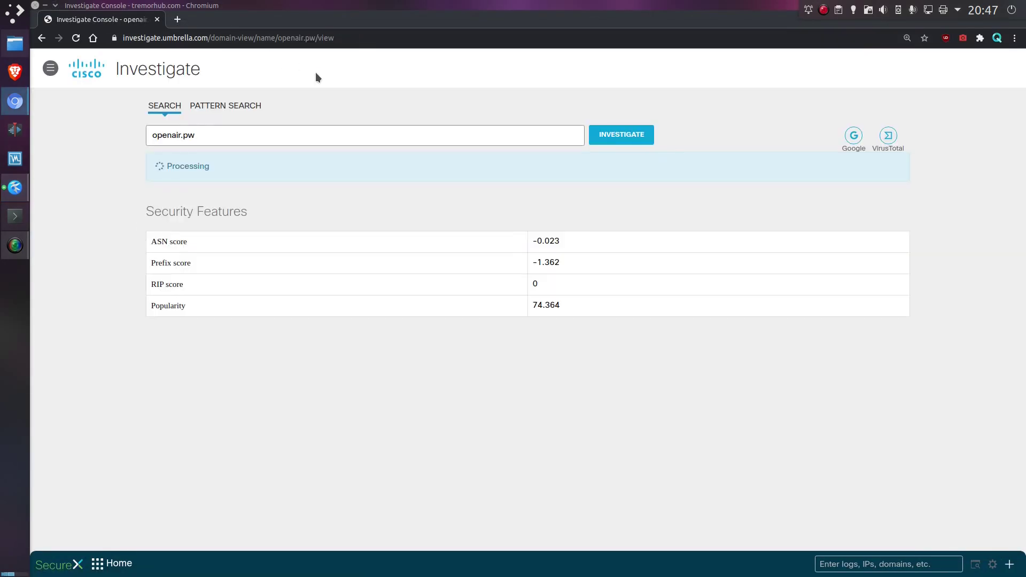
scroll(356, 187, down, 20)
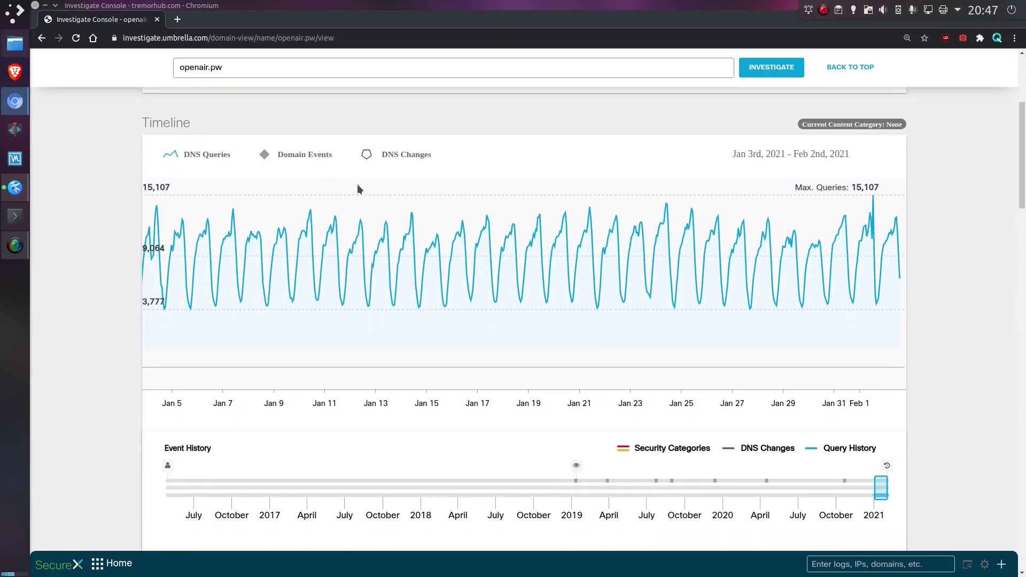
scroll(366, 188, down, 5)
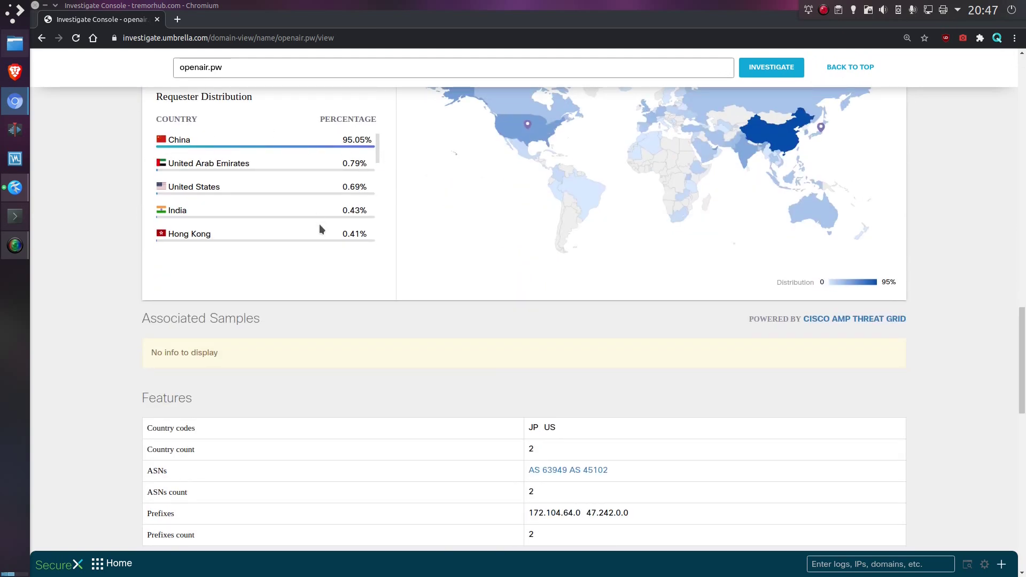
scroll(319, 224, down, 3)
scroll(244, 212, down, 4)
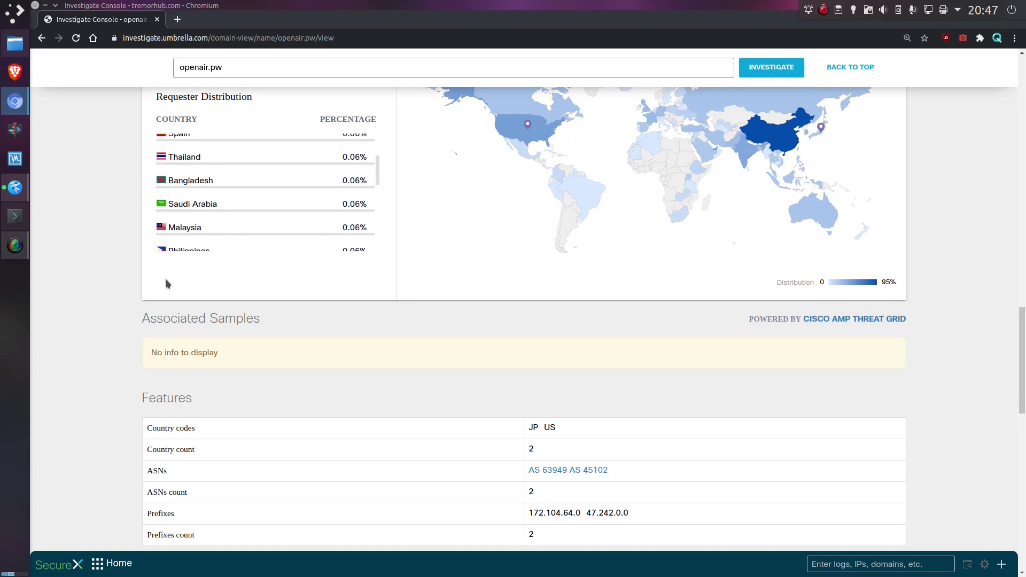
scroll(107, 284, down, 9)
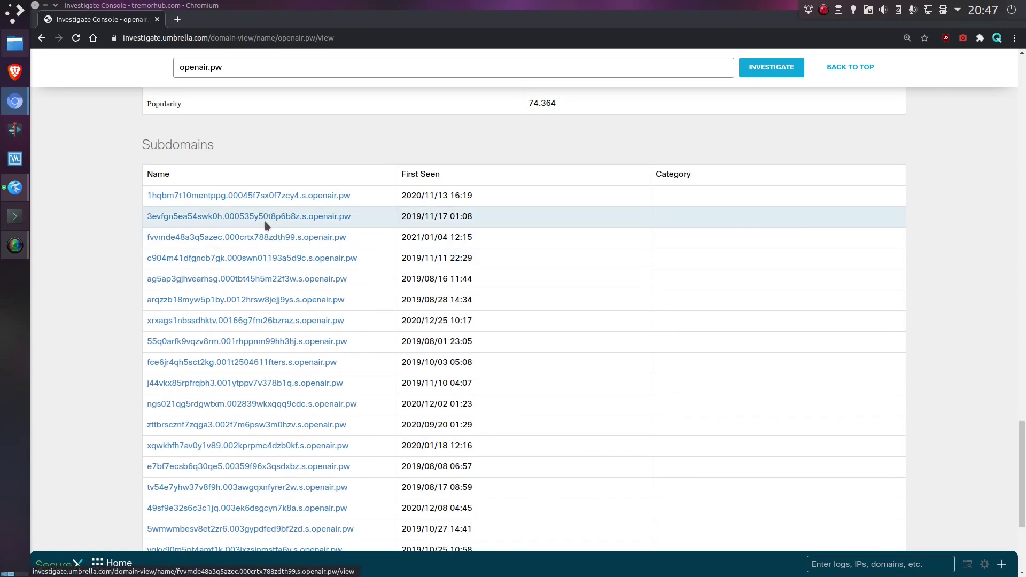
Add the first subdomain, 1hqbm7t10mentppg.00045f7sx0f7zcy4.s.openair.pw, as line 5 of the Kate list
drag(360, 201, 149, 200)
key(ctrl+c)
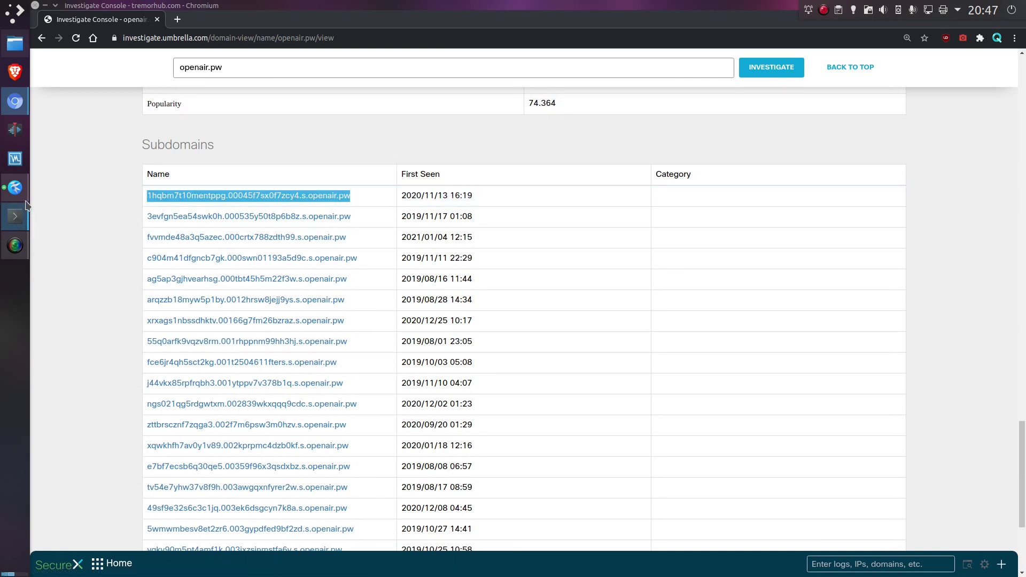
click(16, 188)
key(Return)
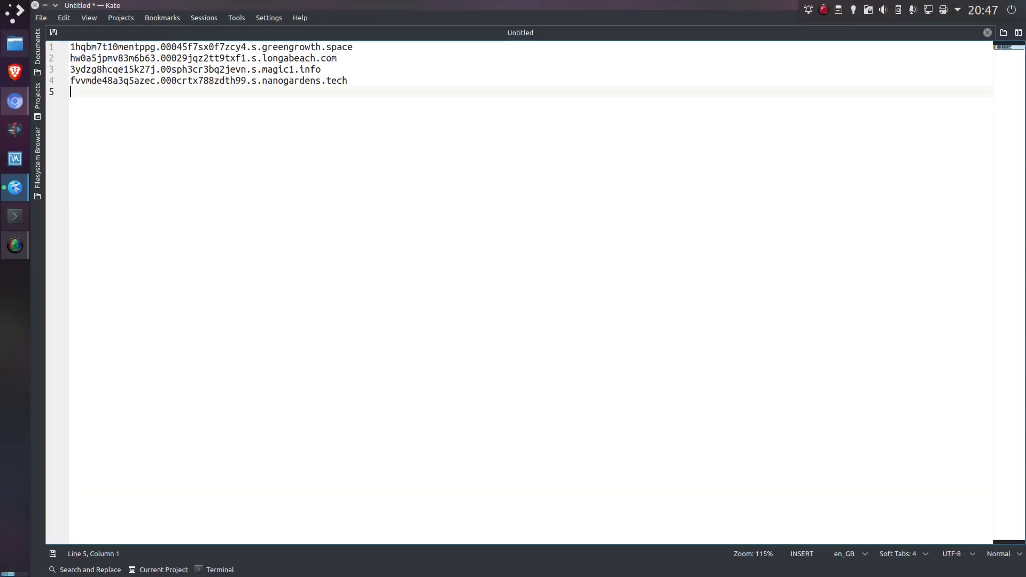
key(ctrl+v)
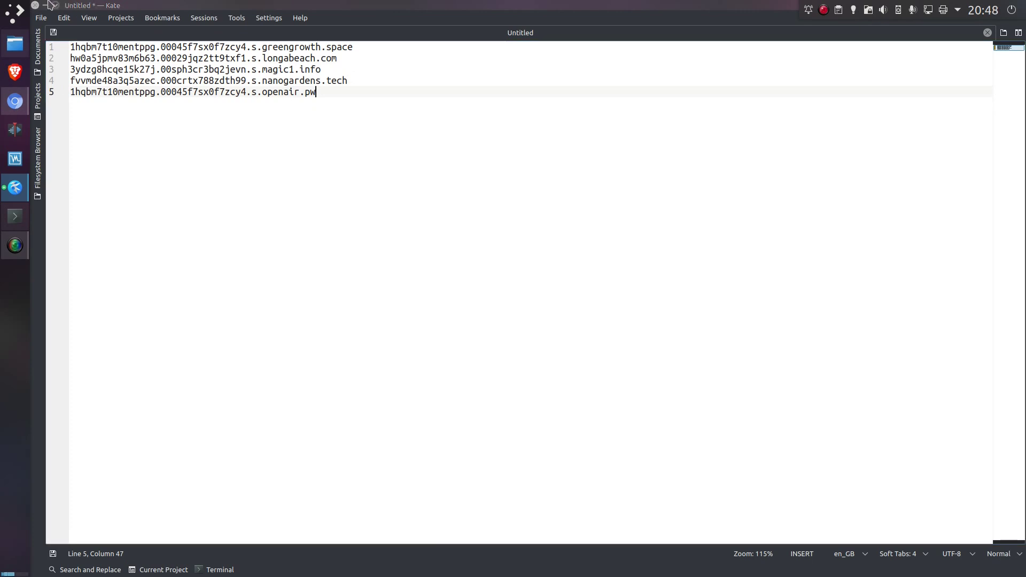
key(alt+Tab)
Search for portbay.trade and scroll its report down to the related domains list
triple_click(267, 62)
text(portbay.trade)
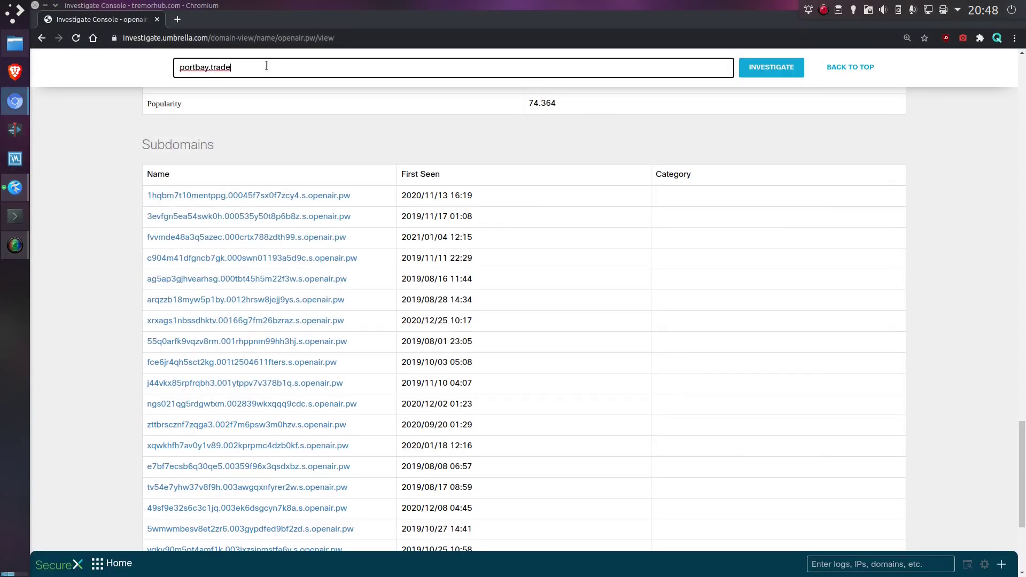
key(Return)
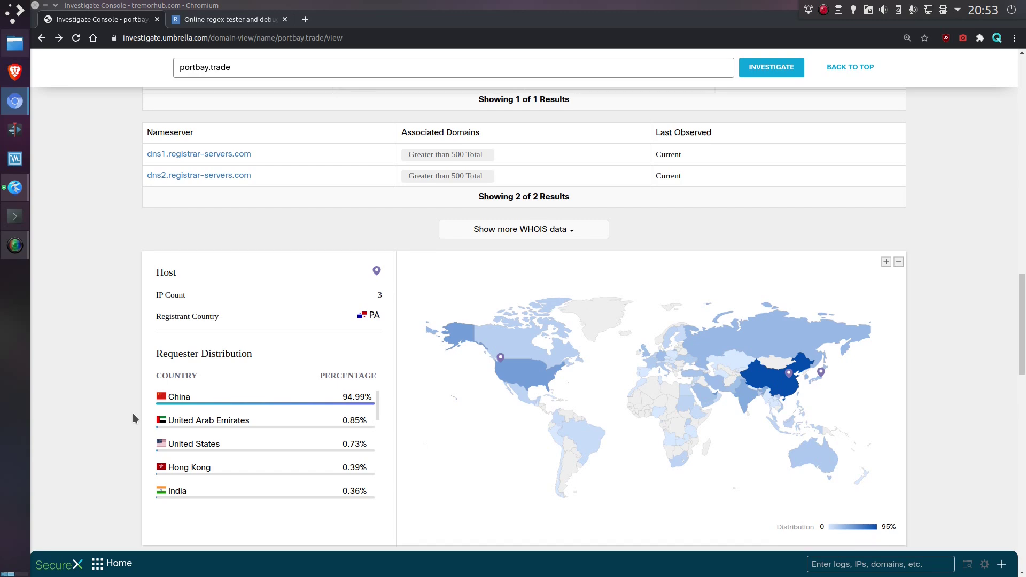
scroll(133, 413, down, 12)
scroll(137, 418, down, 5)
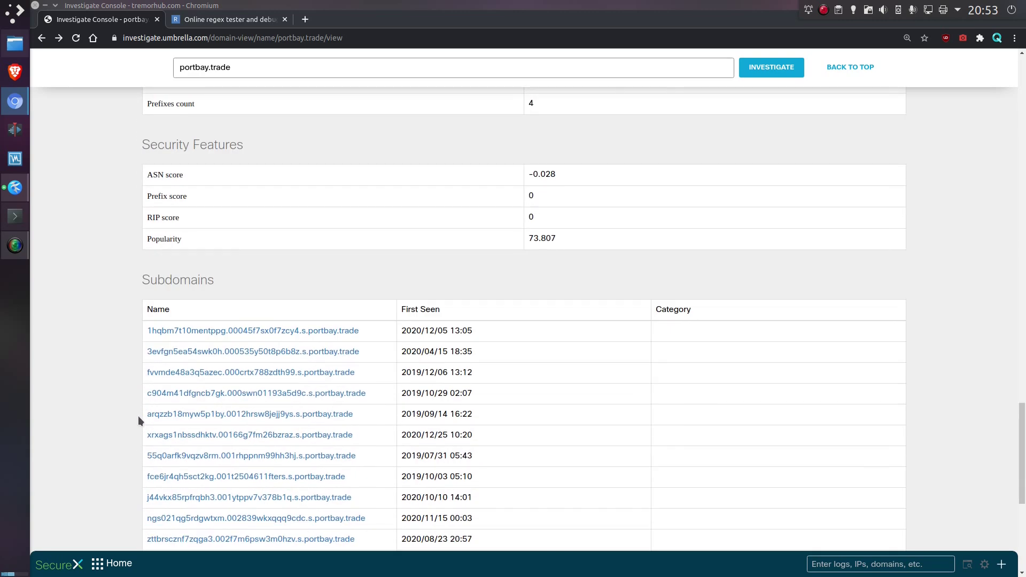
scroll(173, 422, down, 2)
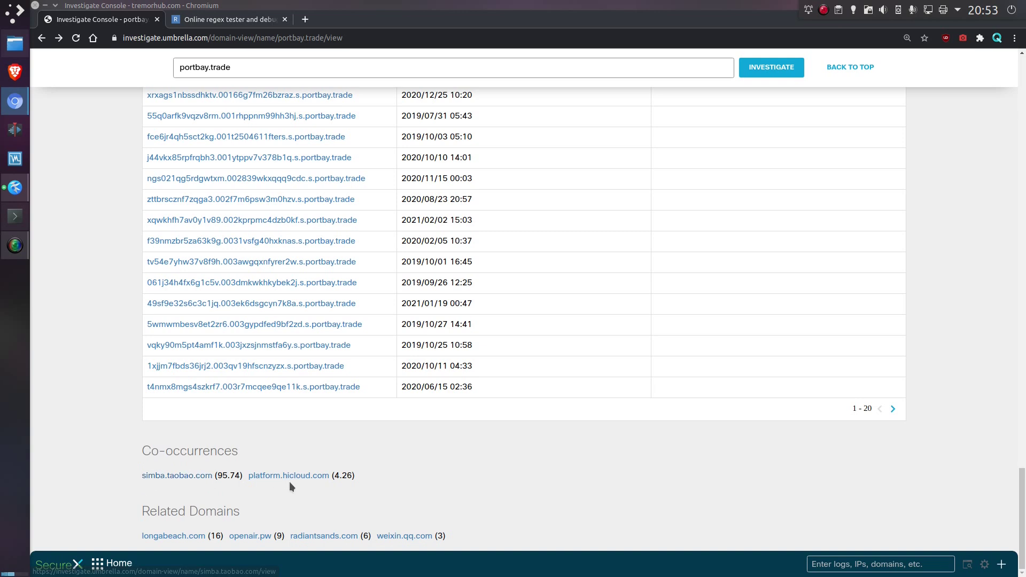
Open related domain longabeach.com and scroll down to its Subdomains table, entries 1–20
click(188, 536)
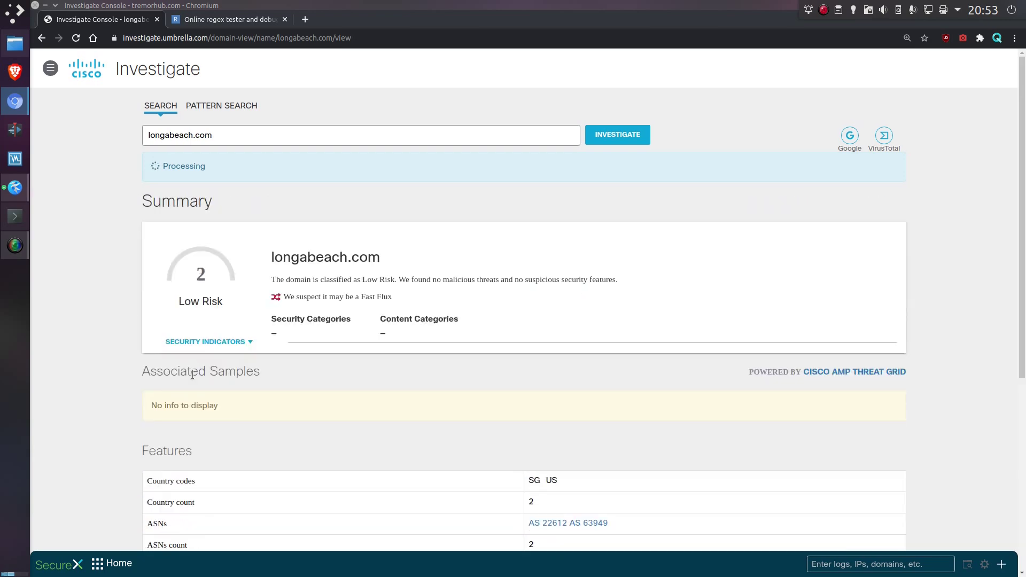
scroll(136, 360, down, 10)
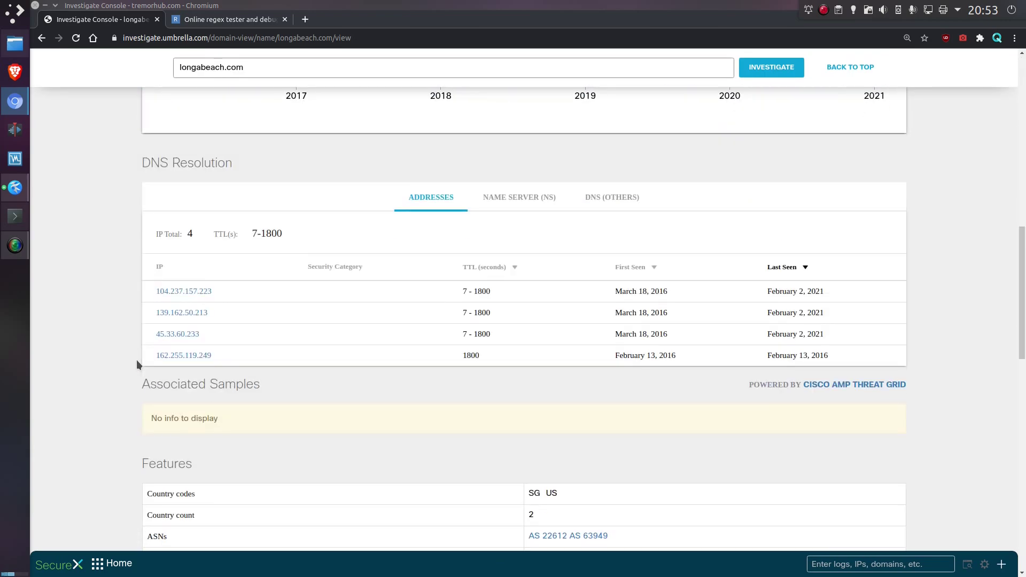
scroll(129, 360, down, 10)
scroll(129, 361, down, 10)
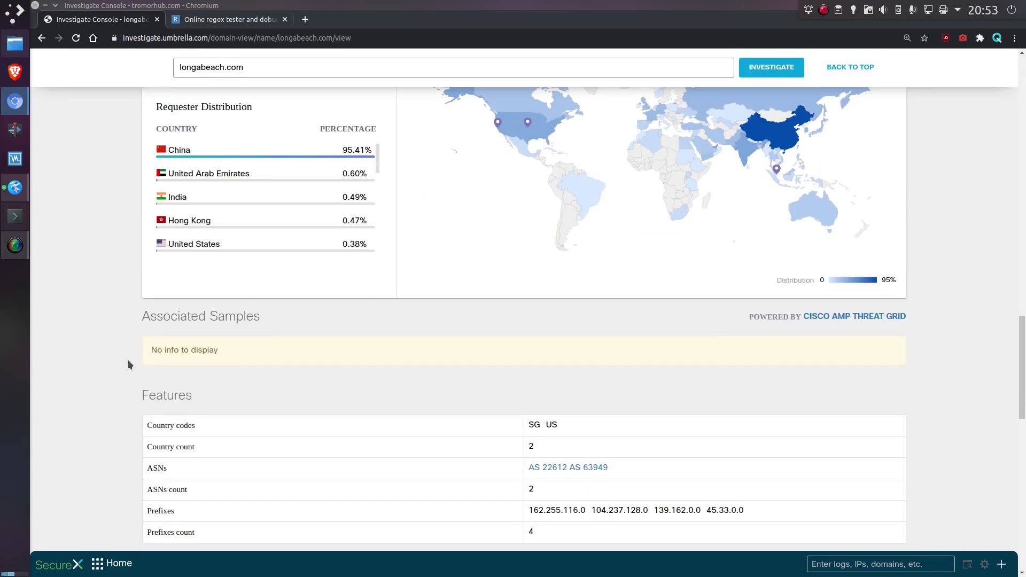
scroll(128, 360, down, 8)
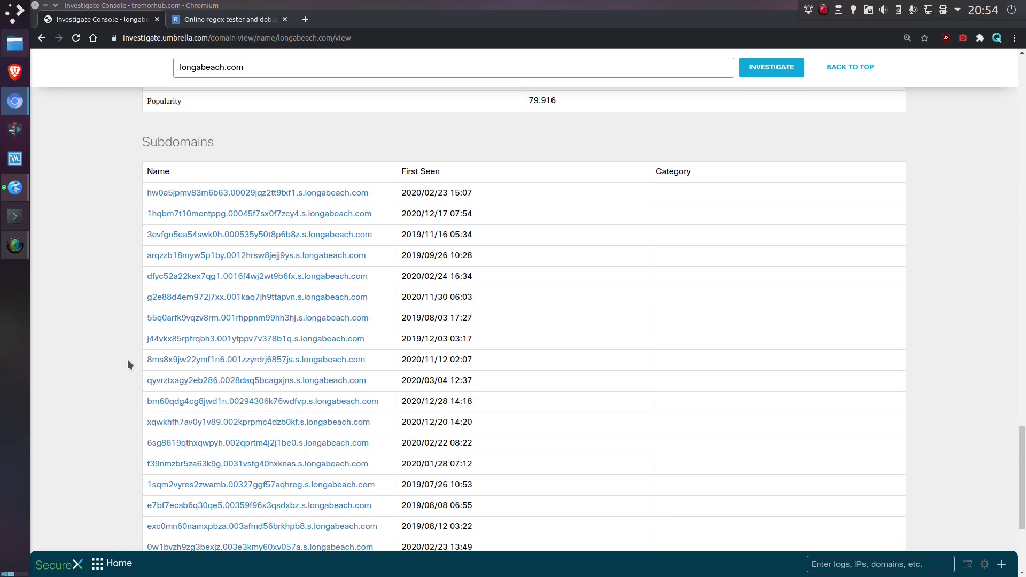
scroll(127, 359, down, 4)
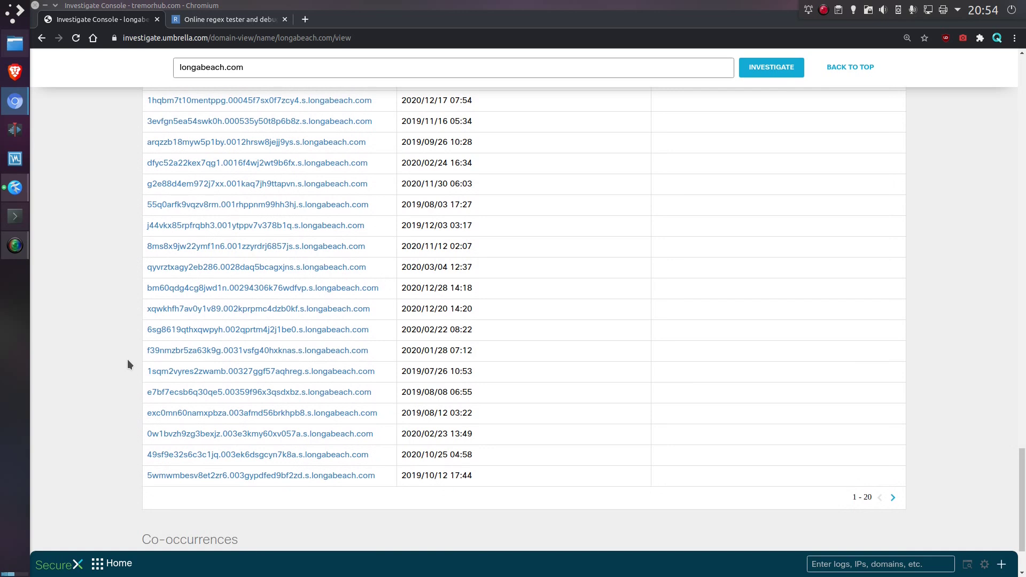